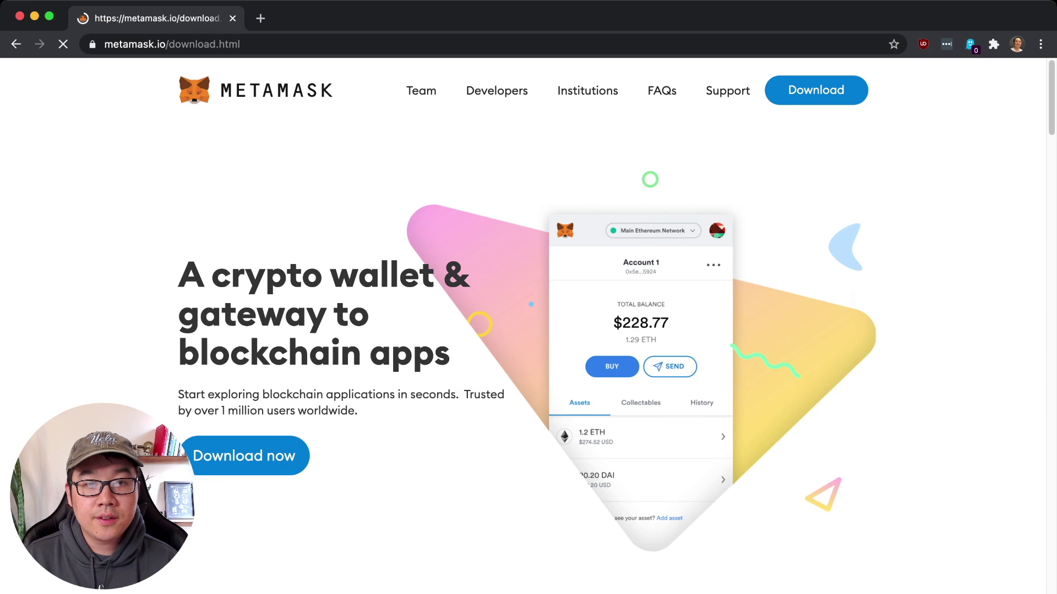
Scroll the MetaMask download page to find the Chrome install option
scroll(523, 297, "up", 3)
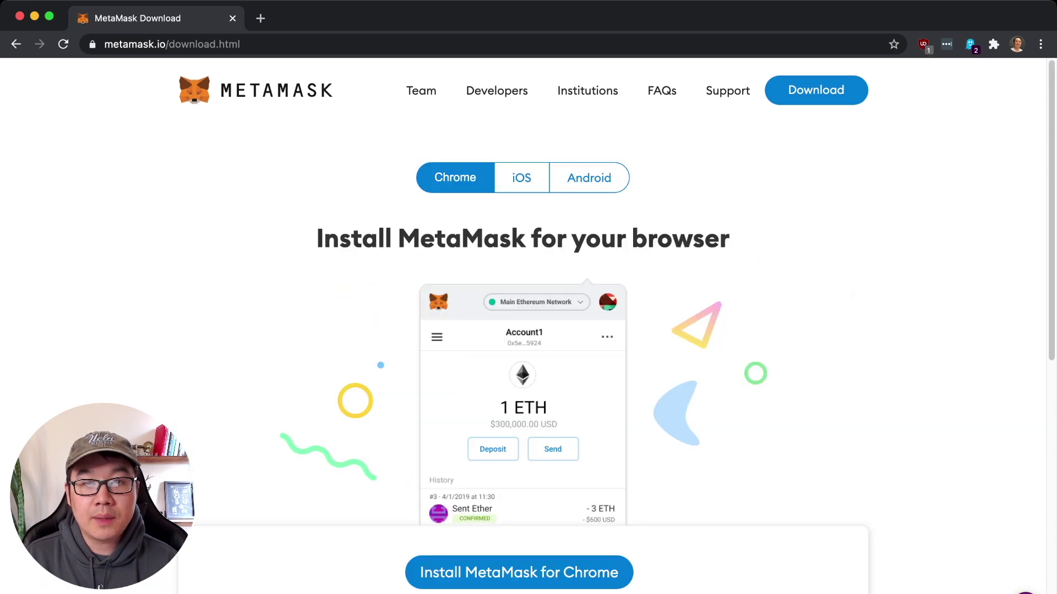
scroll(523, 325, "down", 6)
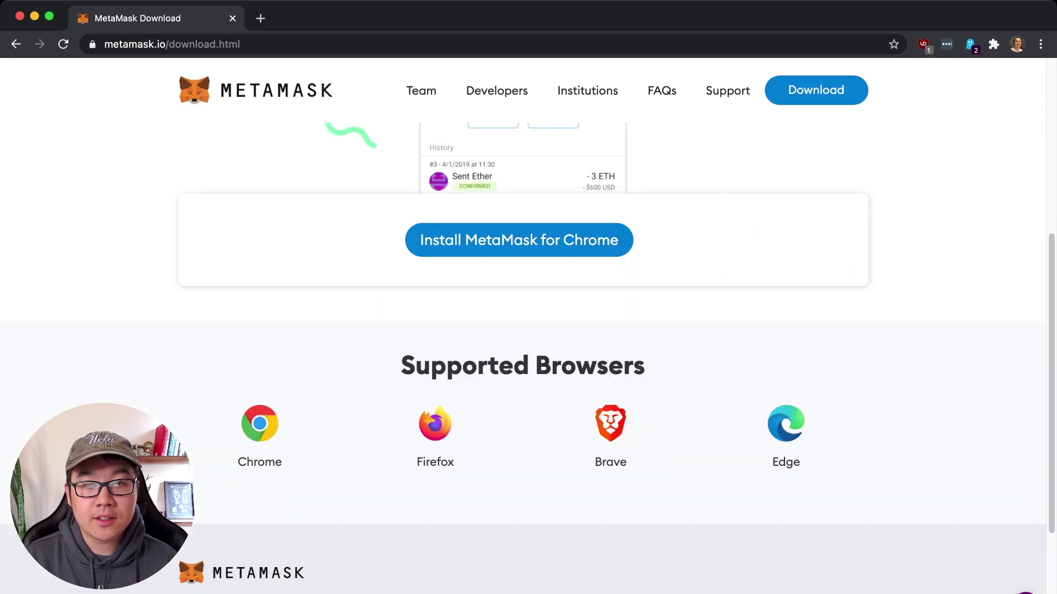
scroll(523, 325, "down", 2)
scroll(523, 325, "up", 1)
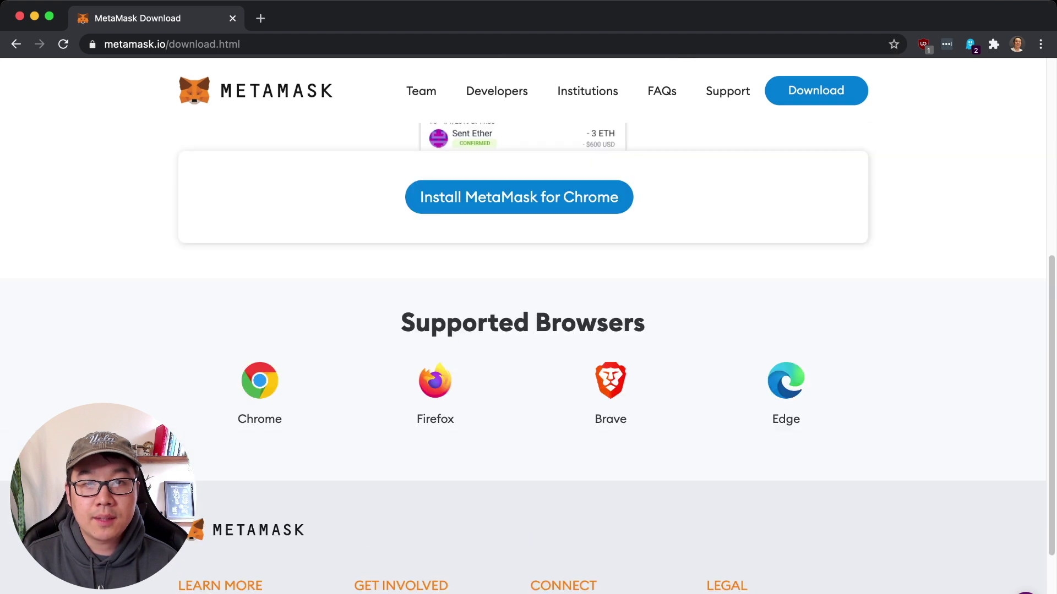
Add the MetaMask extension to Chrome from its Web Store listing
left_click(519, 197)
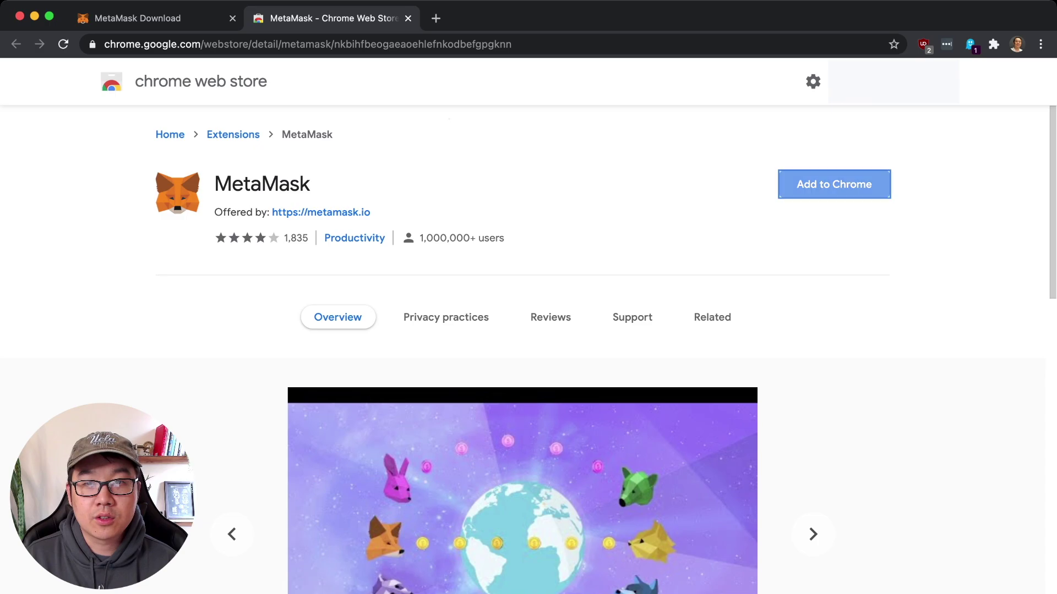
left_click(844, 185)
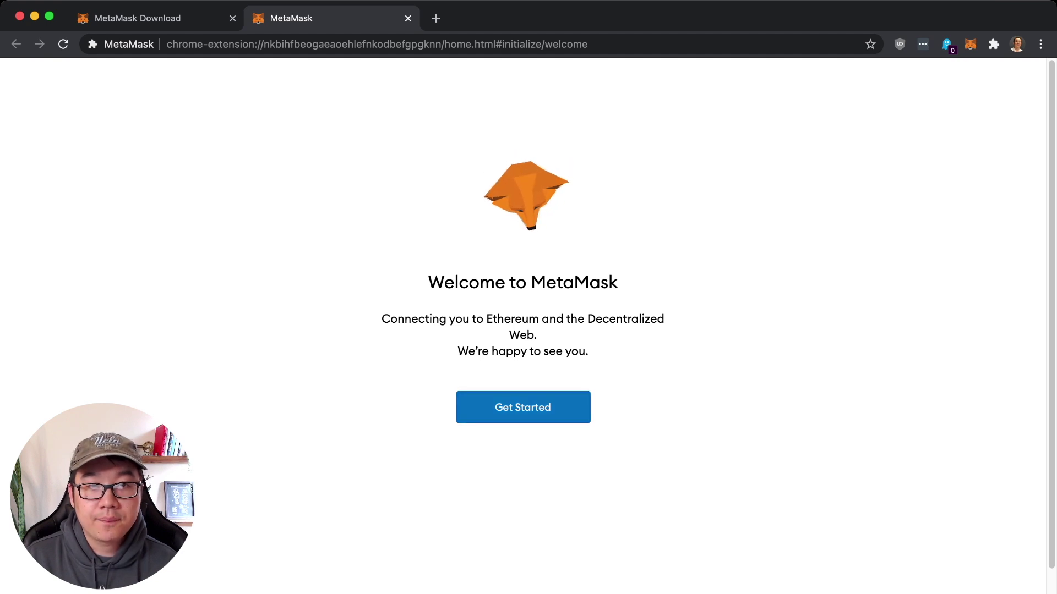
Create a new wallet without sharing usage data, setting a password and accepting the terms
left_click(523, 407)
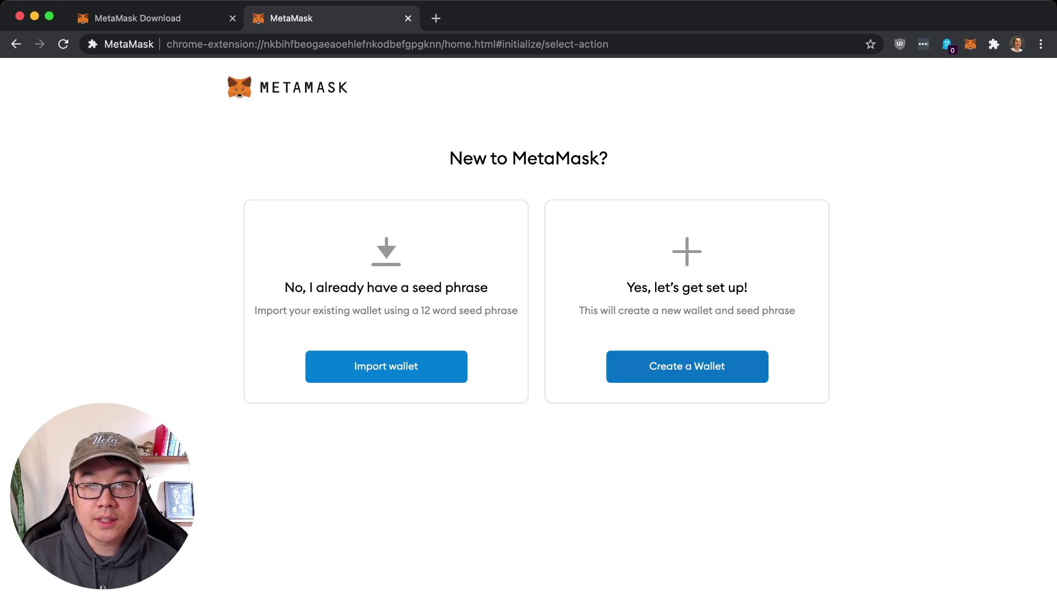
left_click(687, 367)
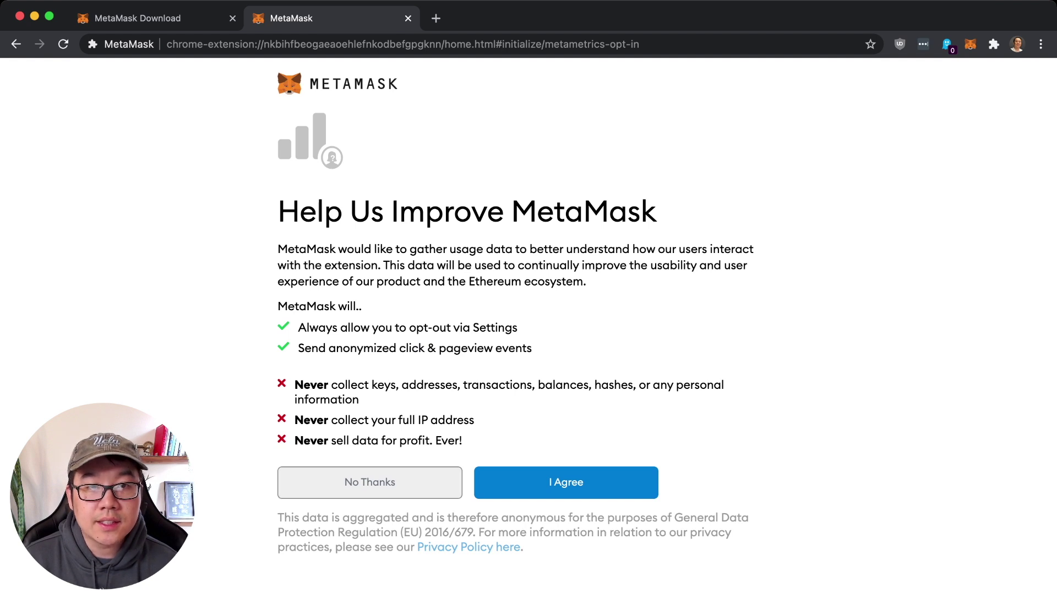
left_click(369, 483)
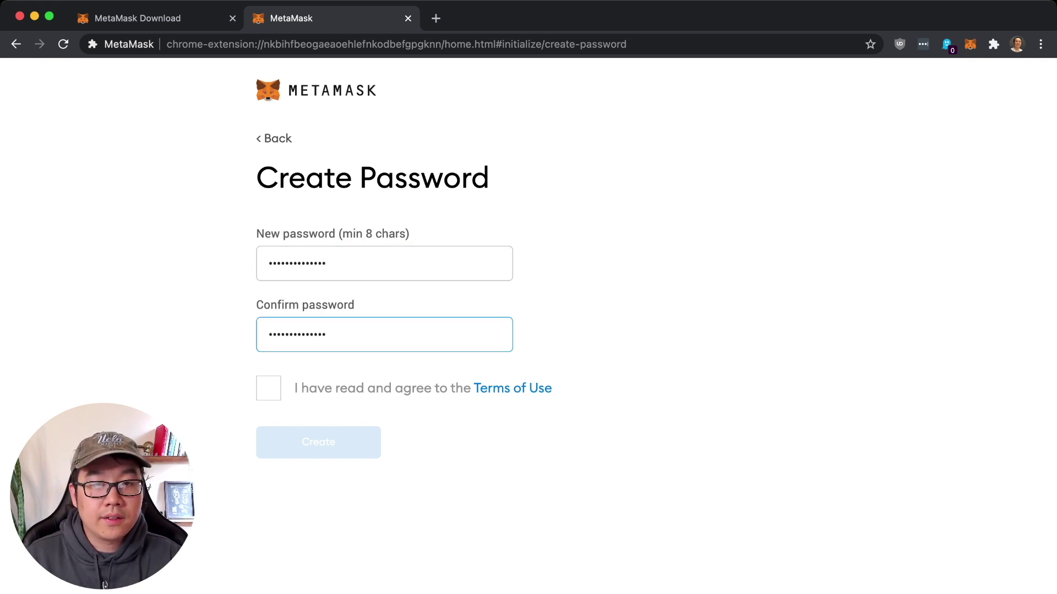
key("Tab")
key("space")
key("Tab")
key("Return")
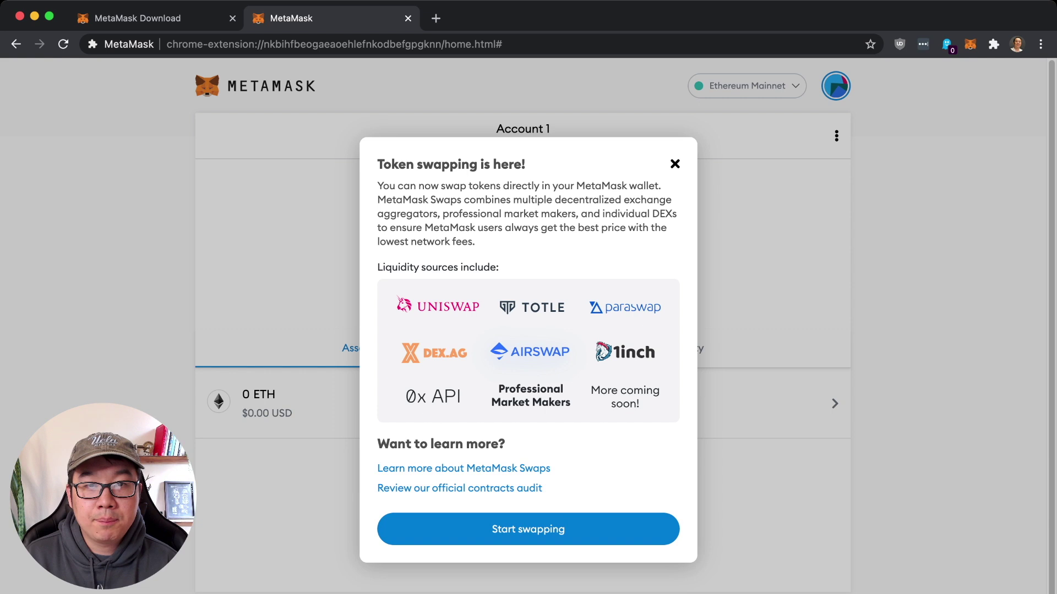
Dismiss the swap announcement, check Account 1's address and QR code, and start a Send
left_click(675, 164)
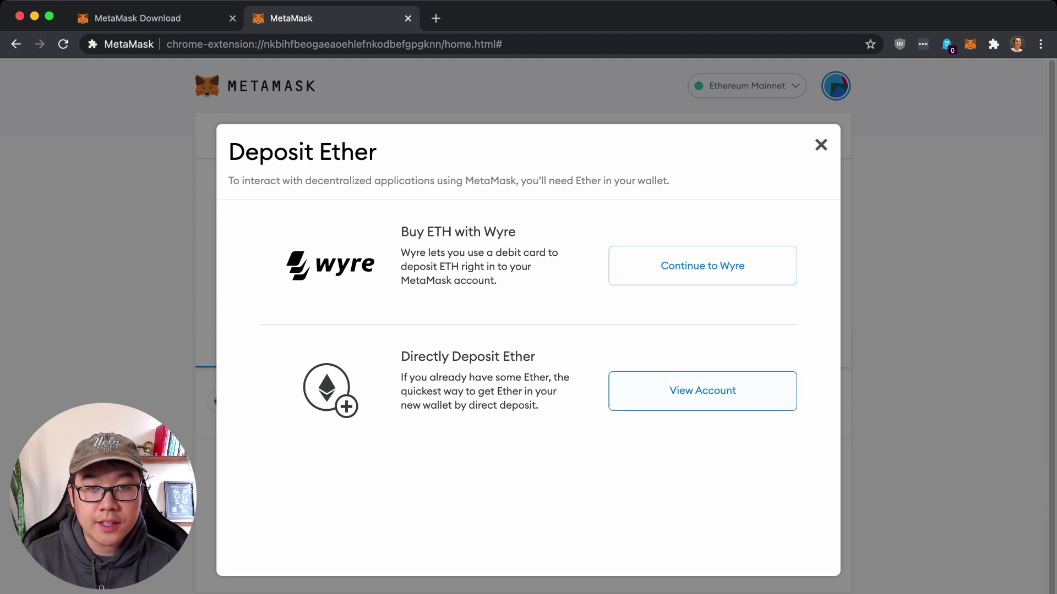
left_click(702, 391)
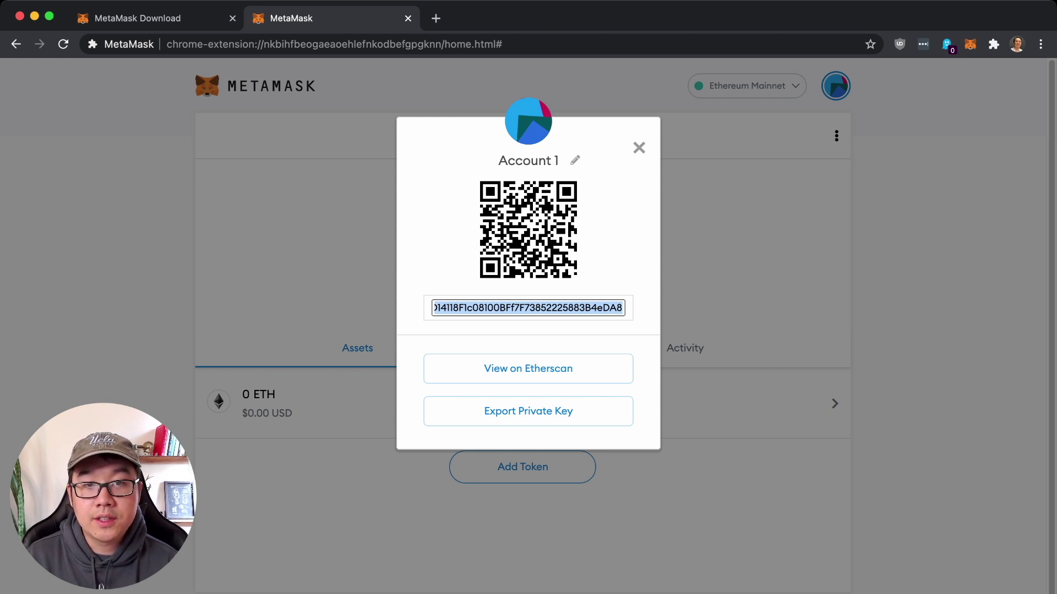
key("Escape")
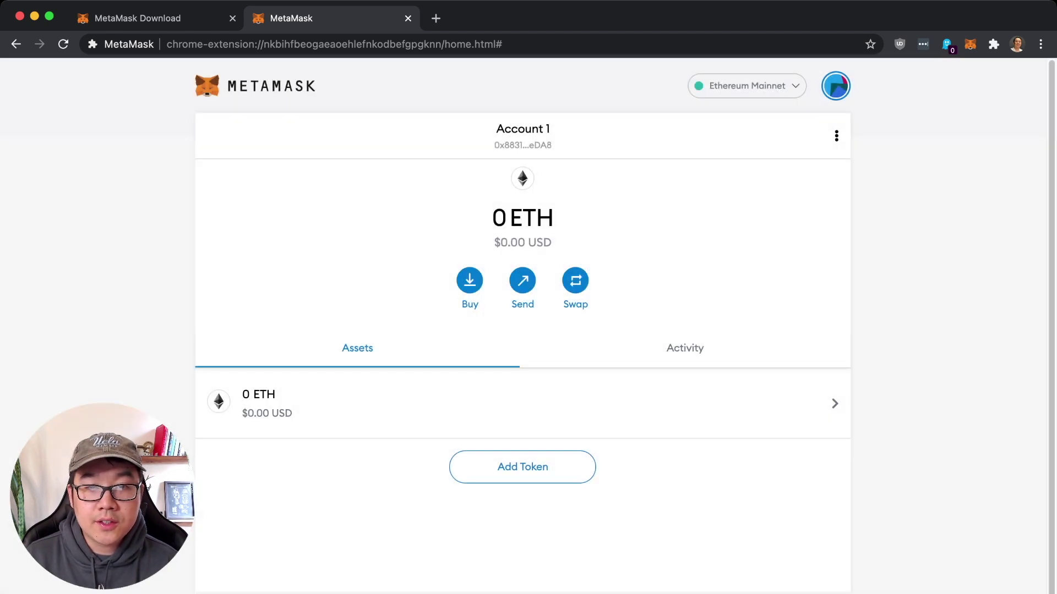
left_click(523, 281)
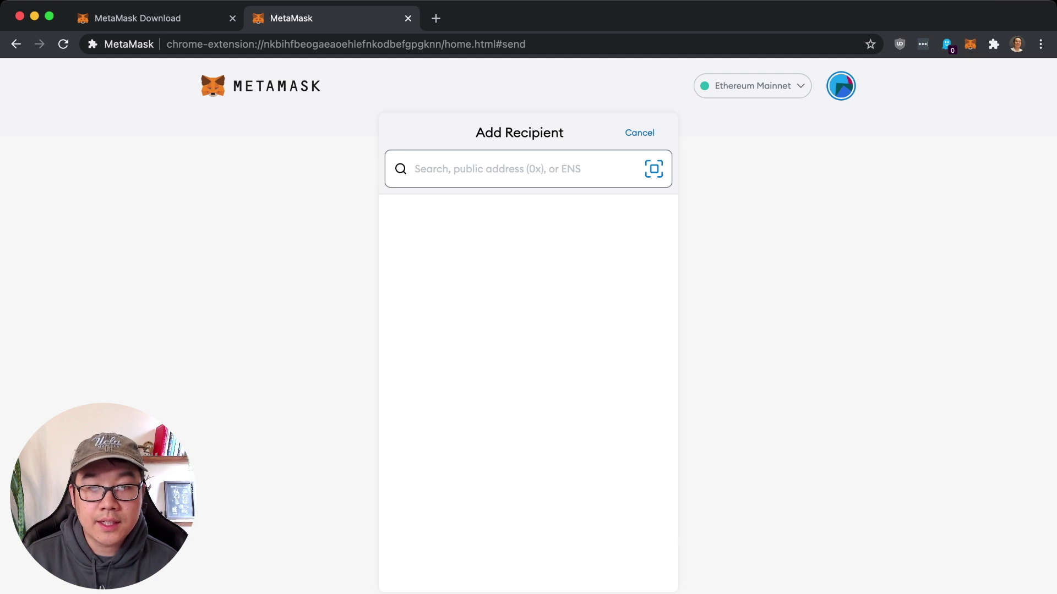
Cancel the send, open Swap on the Trezor 1 account, and switch to the Uniswap tab
left_click(640, 132)
left_click(576, 278)
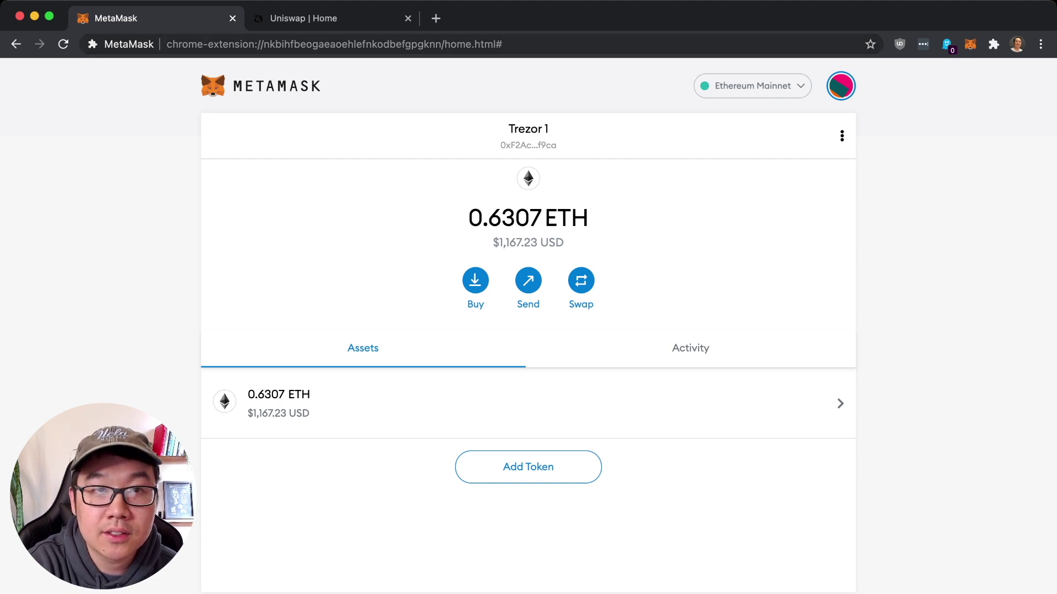
key("ctrl+Tab")
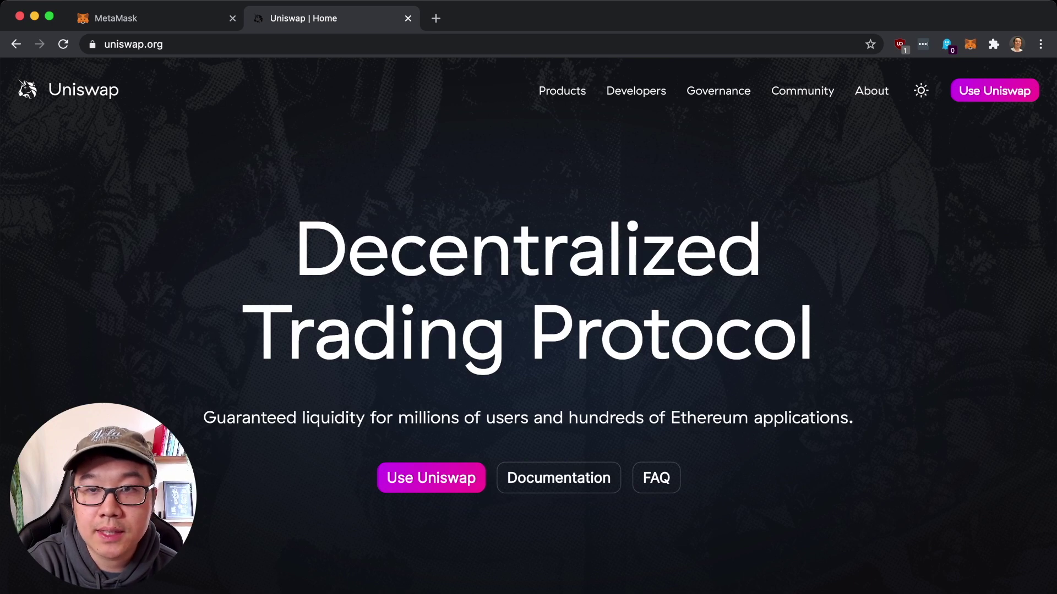
Launch the Uniswap swap app from the uniswap.org home page
left_click(996, 92)
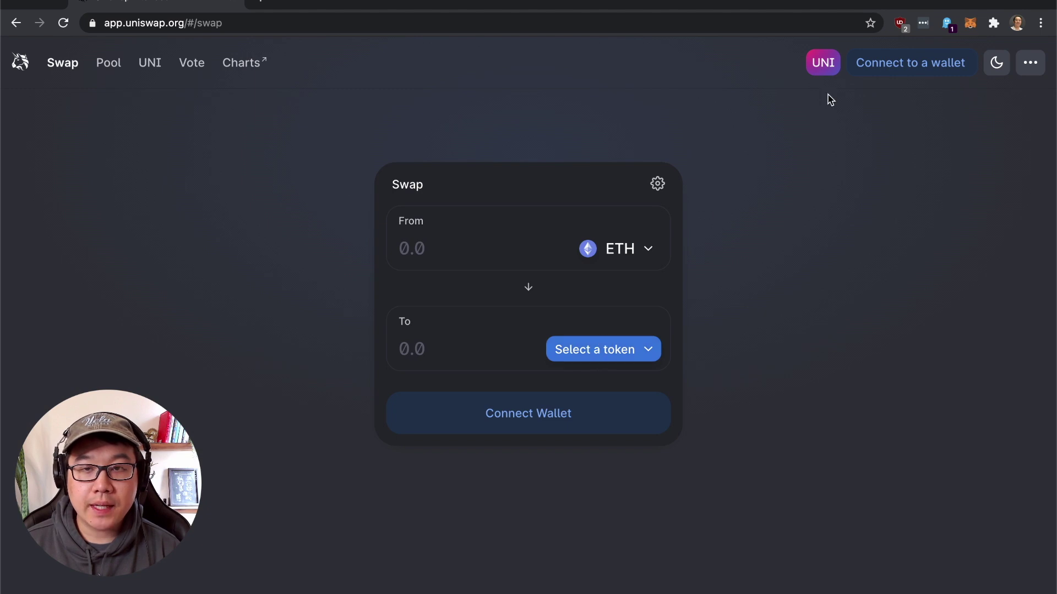
Connect MetaMask's Trezor 1 account to Uniswap and approve the connection
left_click(890, 72)
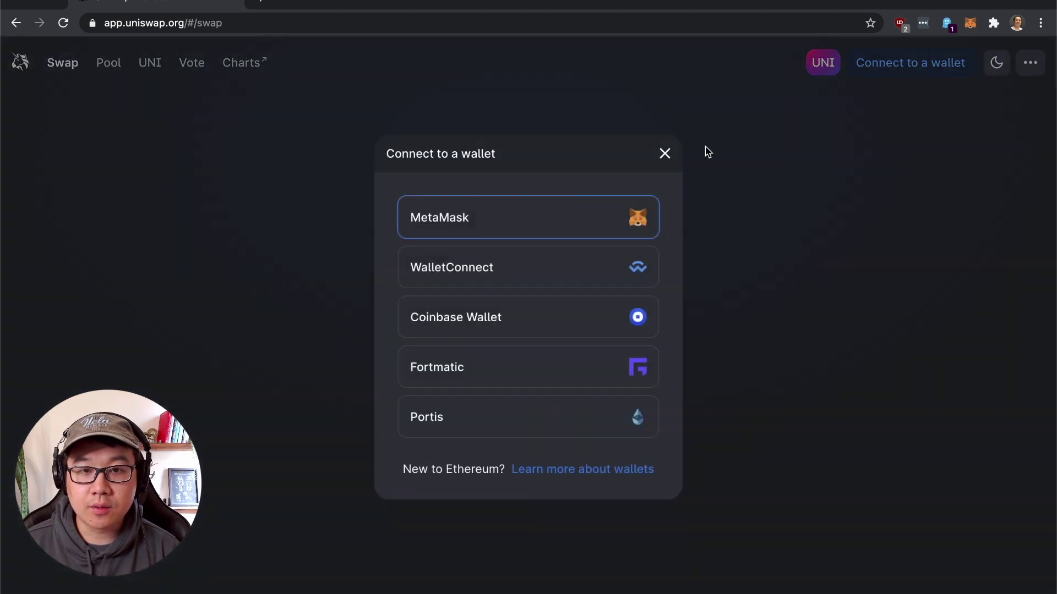
left_click(546, 216)
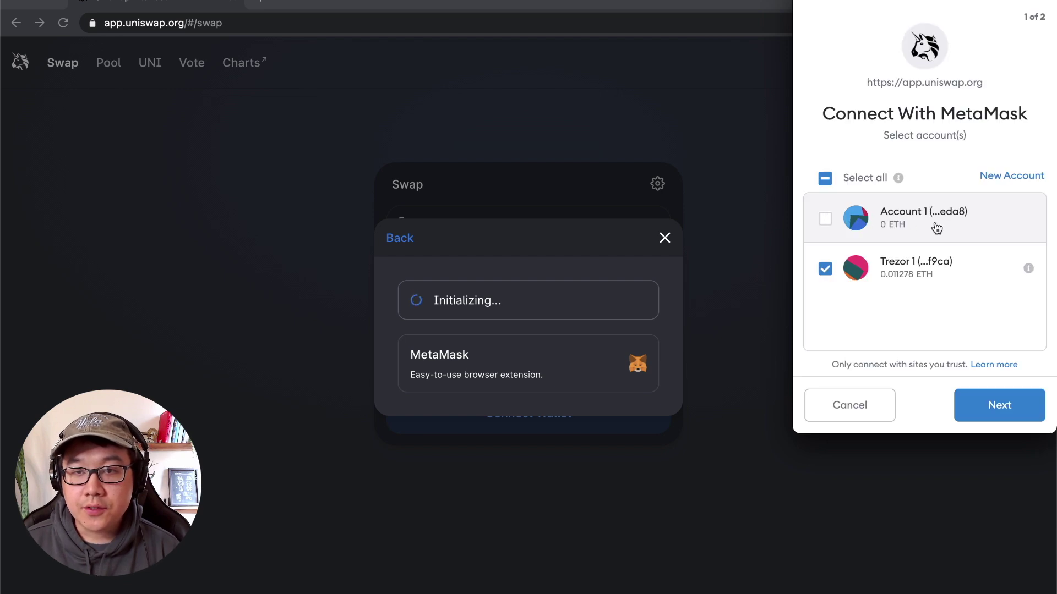
left_click(999, 405)
left_click(998, 393)
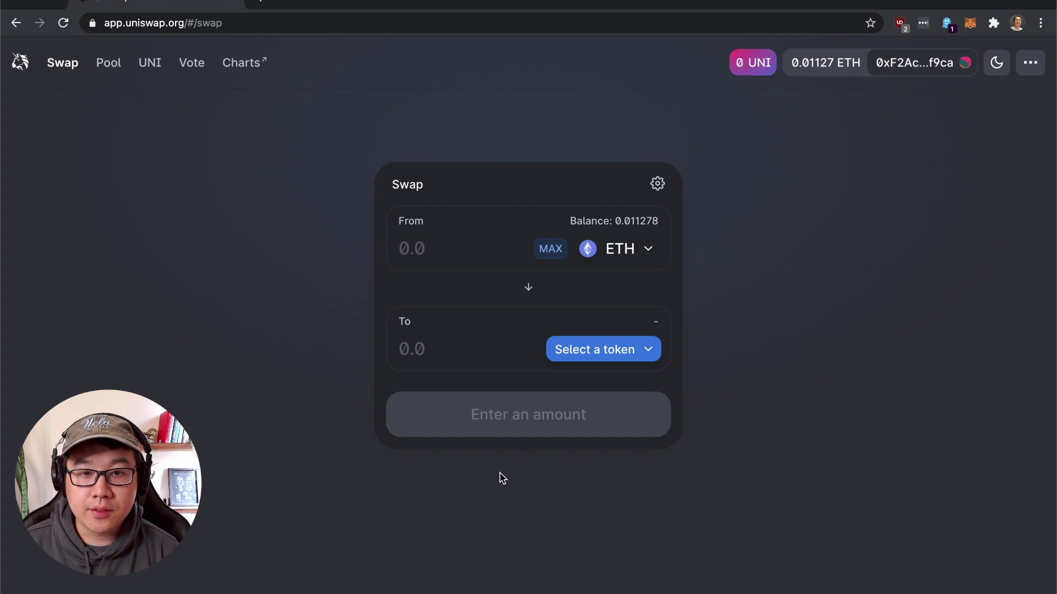
Search for 'badger' and import the BADGER token, acknowledging the risk warning
left_click(585, 354)
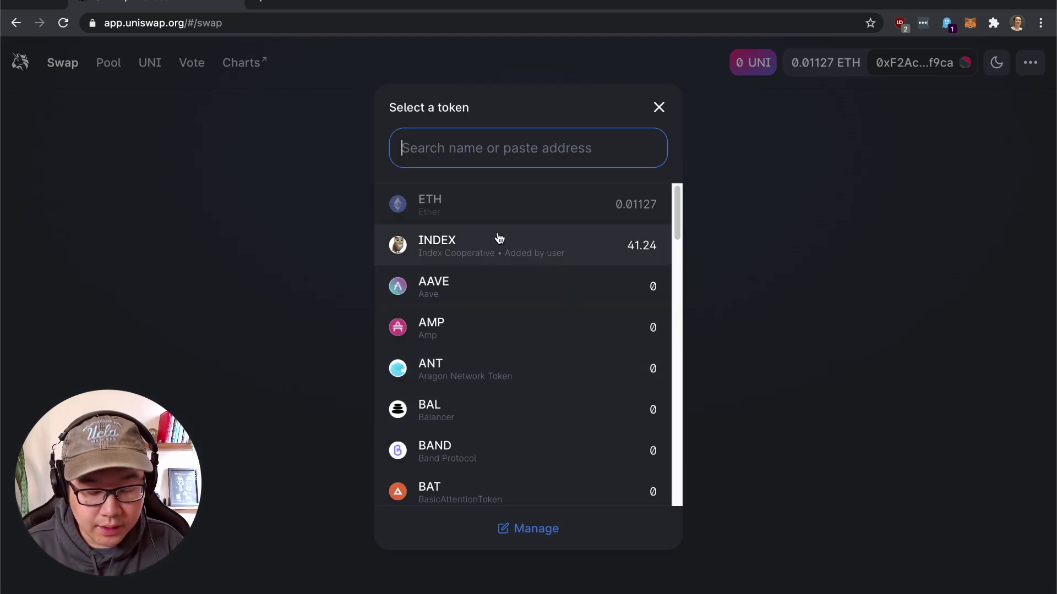
type("badger")
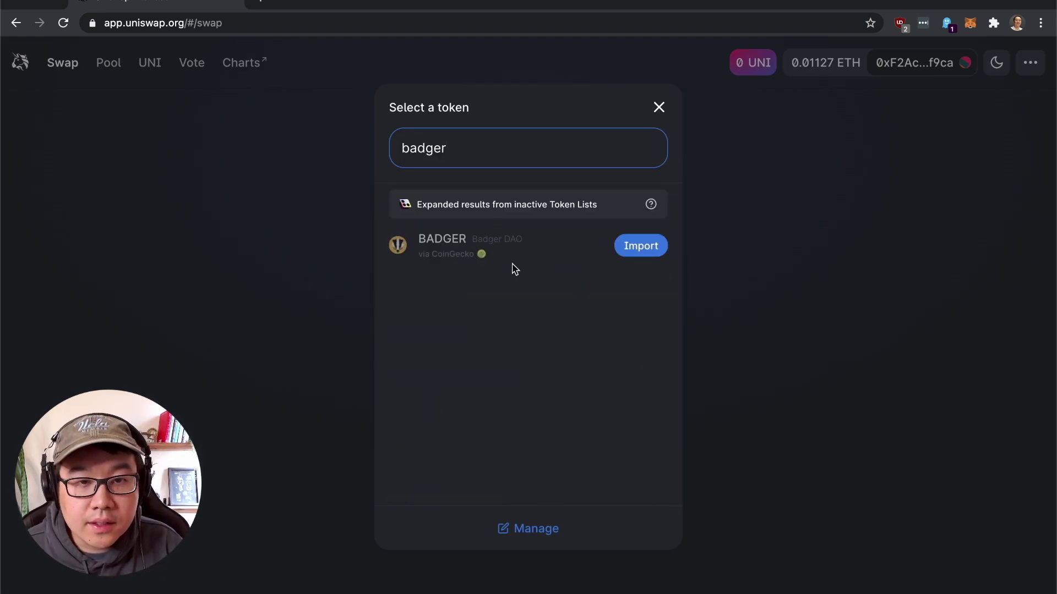
left_click(651, 251)
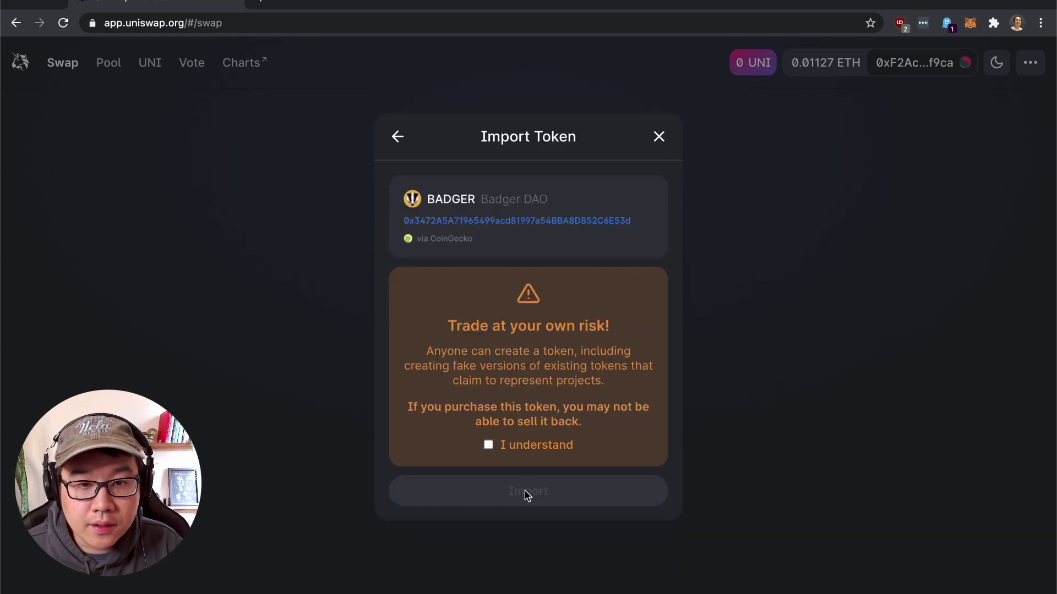
left_click(520, 452)
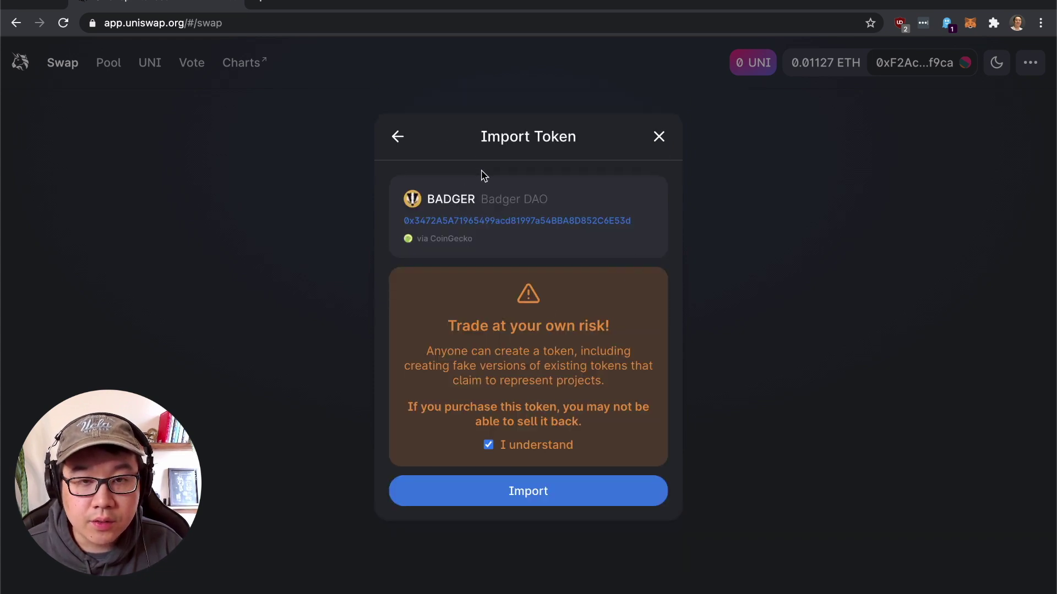
left_click(532, 491)
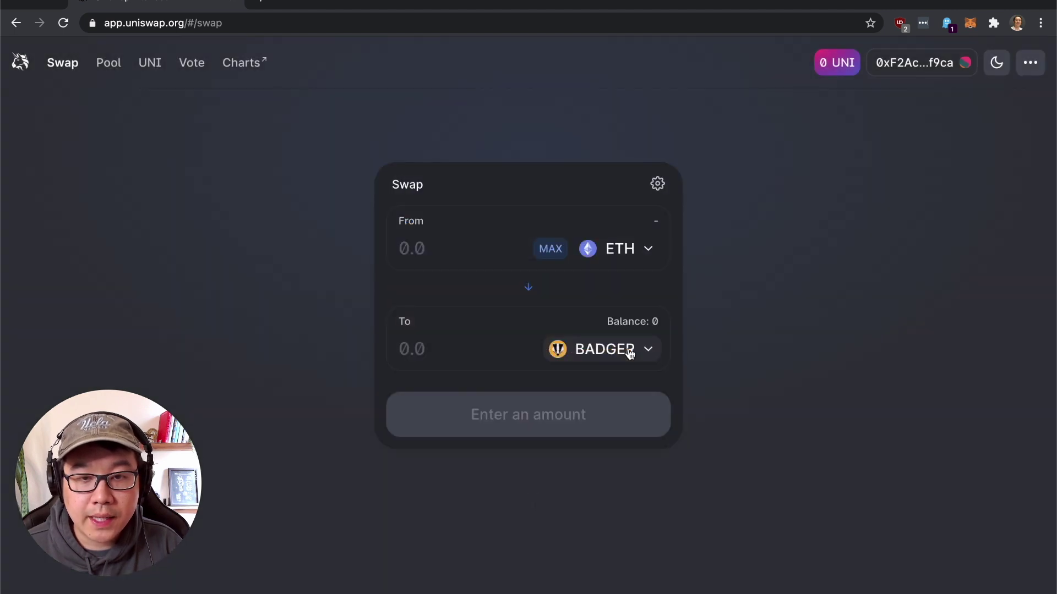
Switch the receive token to INDEX and spend the maximum ETH balance
left_click(630, 353)
left_click(519, 249)
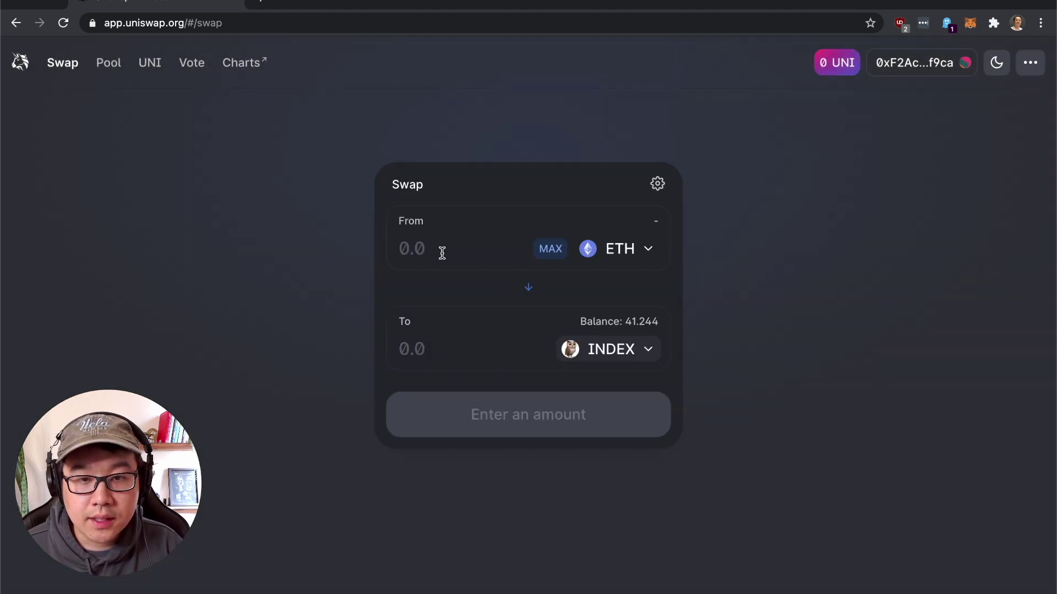
left_click(550, 250)
scroll(512, 429, "down", 1)
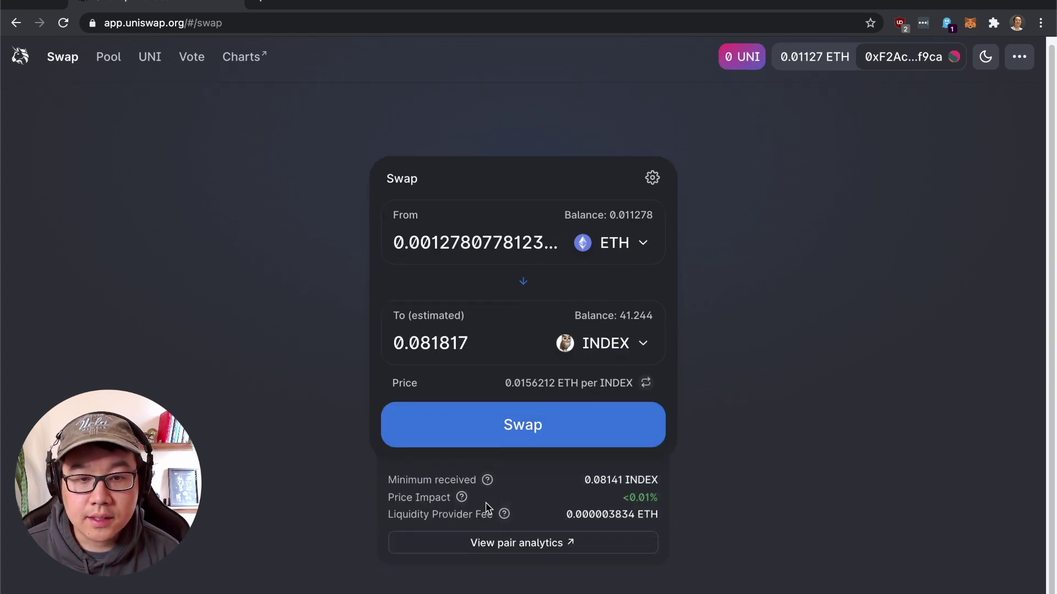
Review the INDEX-ETH pair analytics (about $1,247,303 liquidity), then return to the swap
left_click(539, 543)
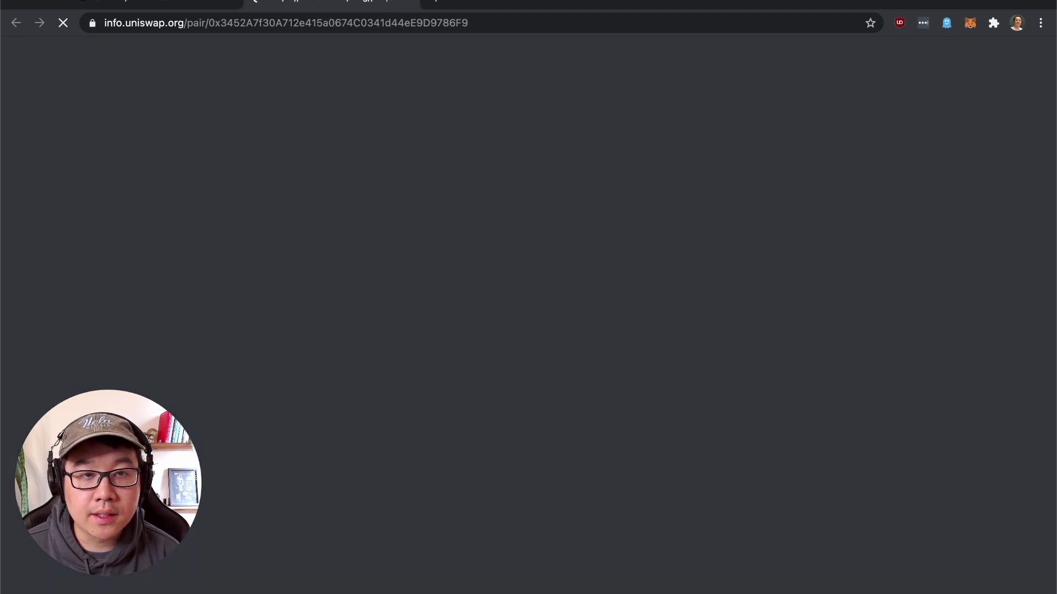
scroll(494, 212, "down", 1)
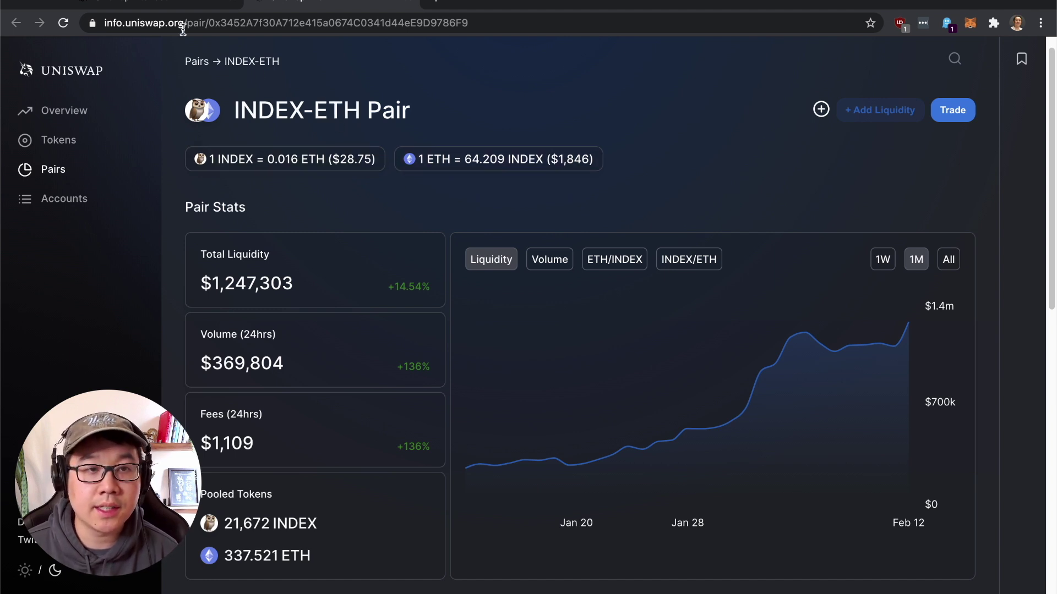
left_click(171, 1)
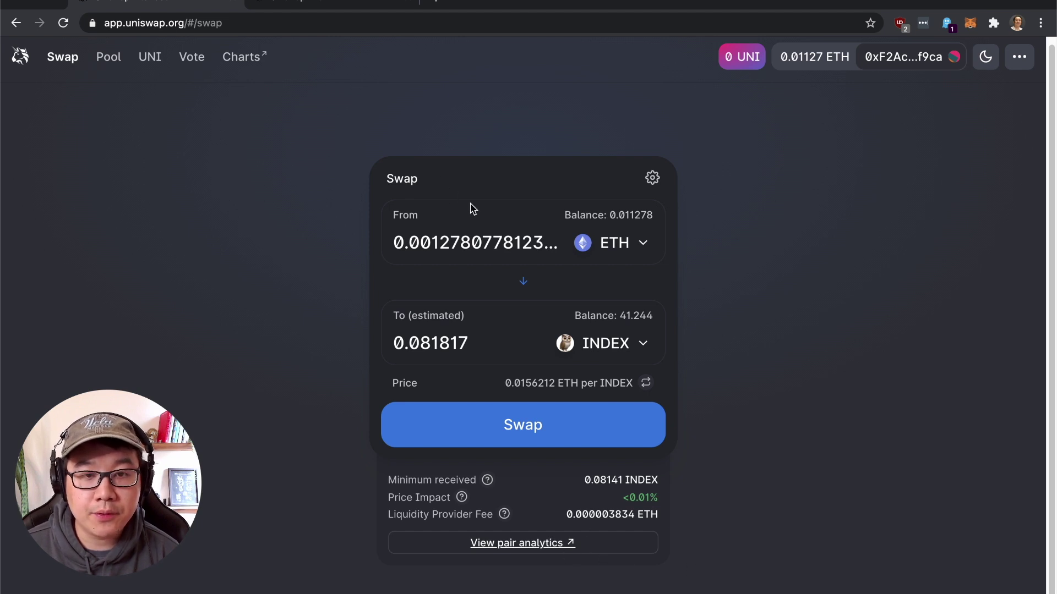
Submit the 0.00127807 ETH to INDEX swap, then reject it in MetaMask for insufficient gas
left_click(544, 428)
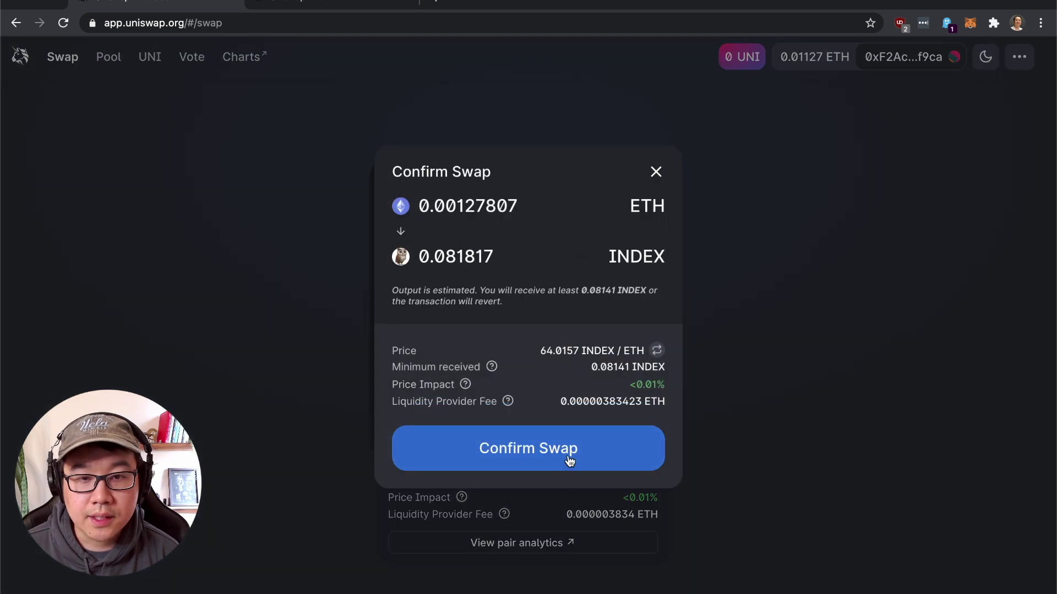
left_click(564, 456)
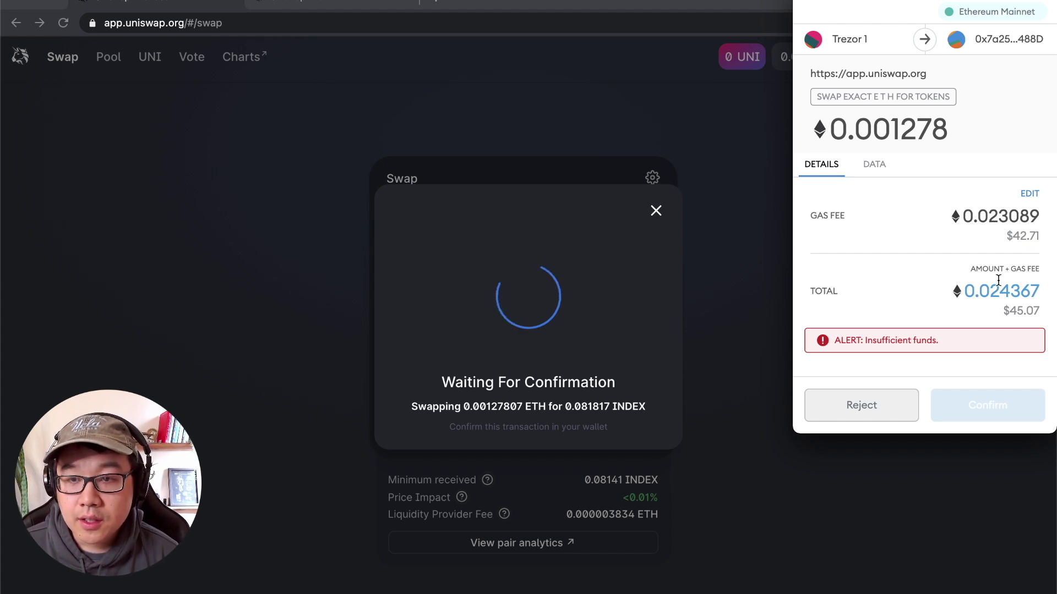
left_click(887, 407)
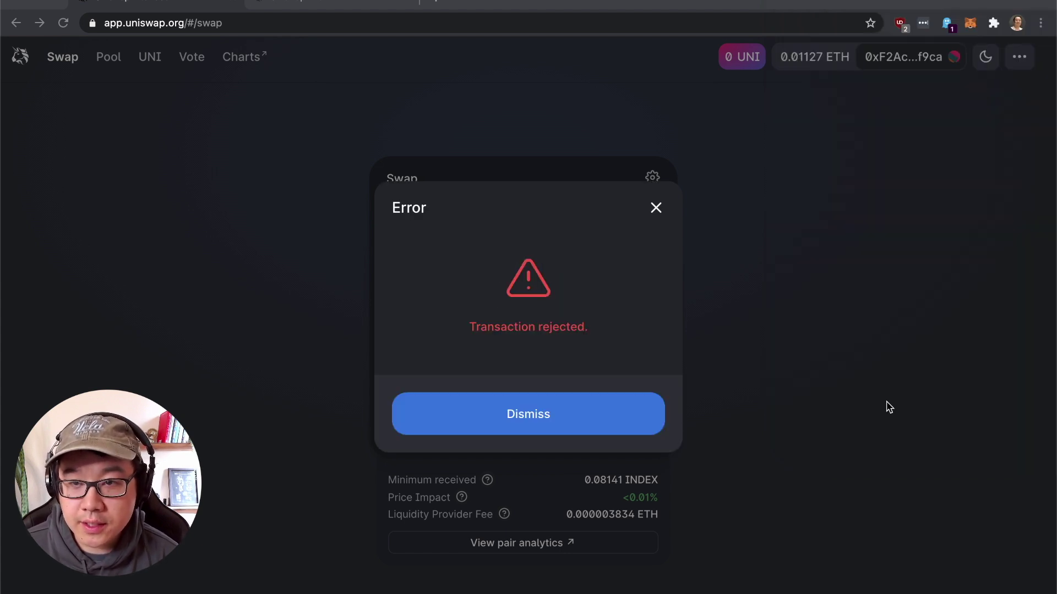
Dismiss the rejection error, change the swap to 0.001 ETH for about 0.064 INDEX, and confirm it
left_click(594, 413)
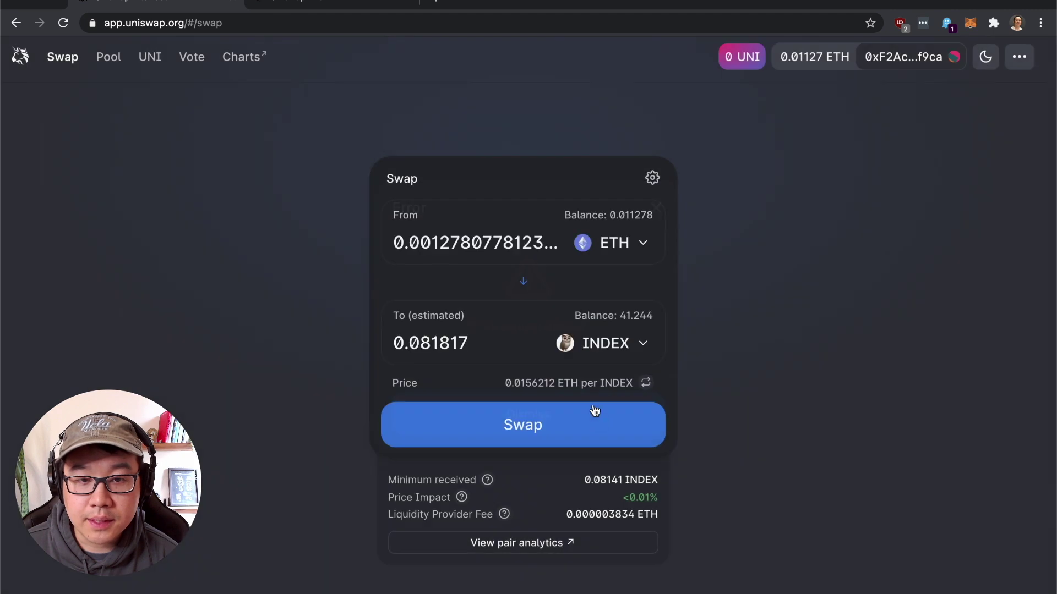
left_click(439, 242)
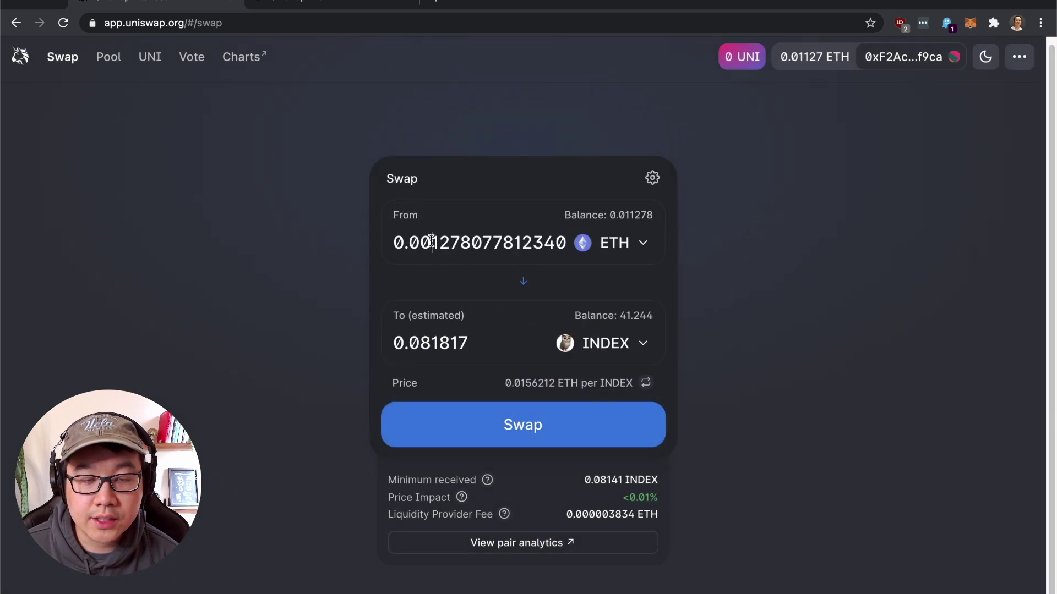
left_click_drag(437, 242, 659, 264)
key("BackSpace")
type("00100")
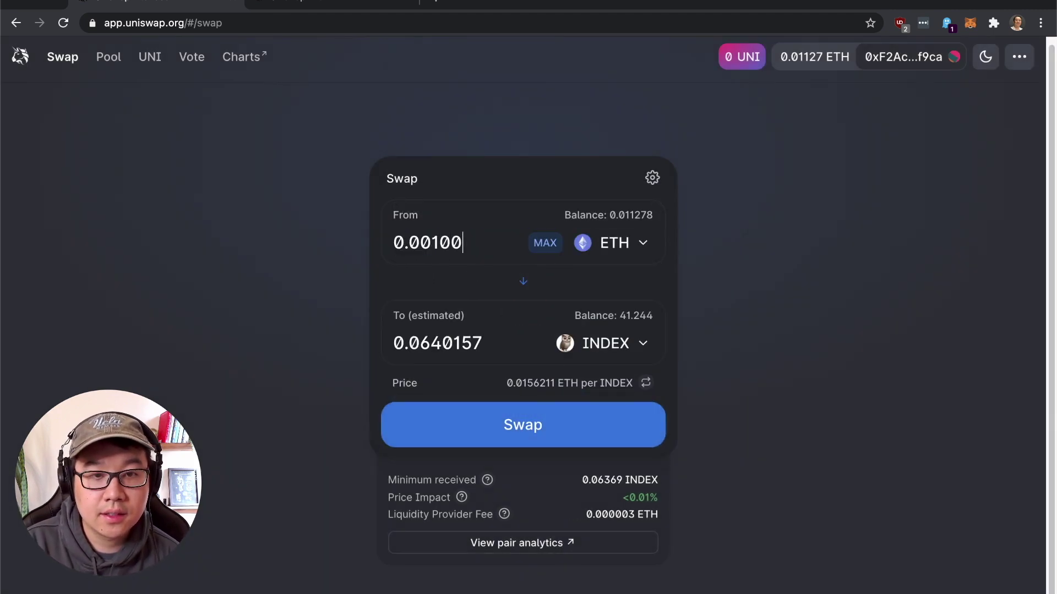
key("BackSpace")
key("BackSpace")
left_click(606, 435)
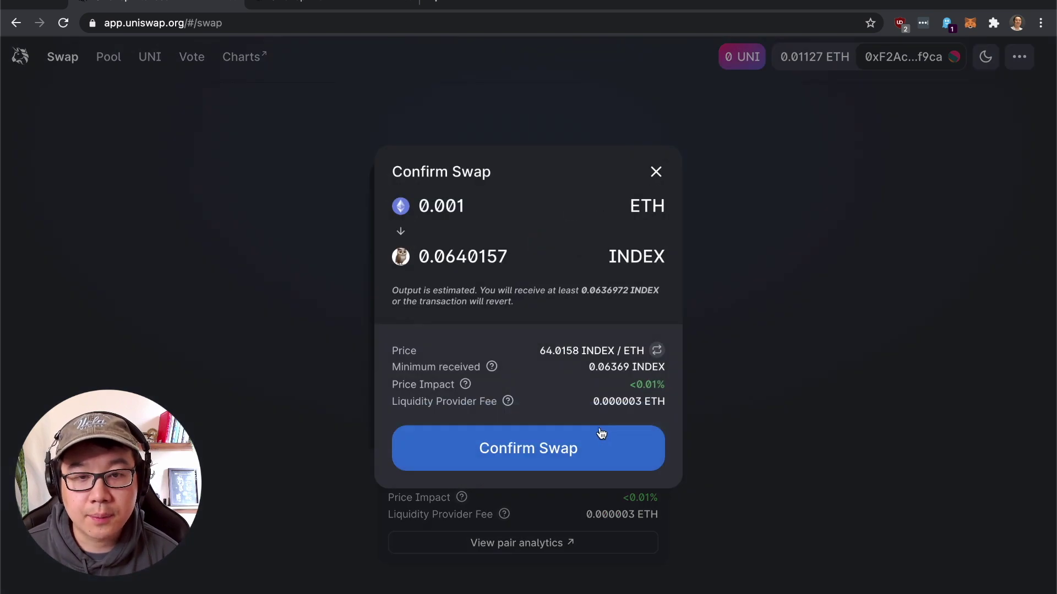
left_click(590, 447)
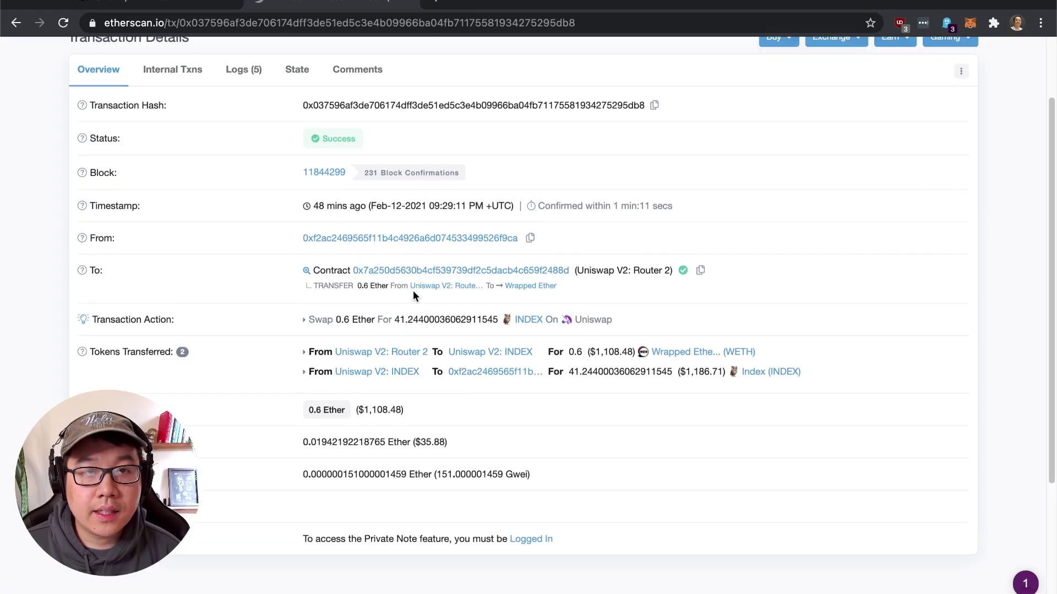
Scroll through Etherscan's details of the successful 0.6 ETH swap, including its 151 Gwei fee
mouse_move(337, 140)
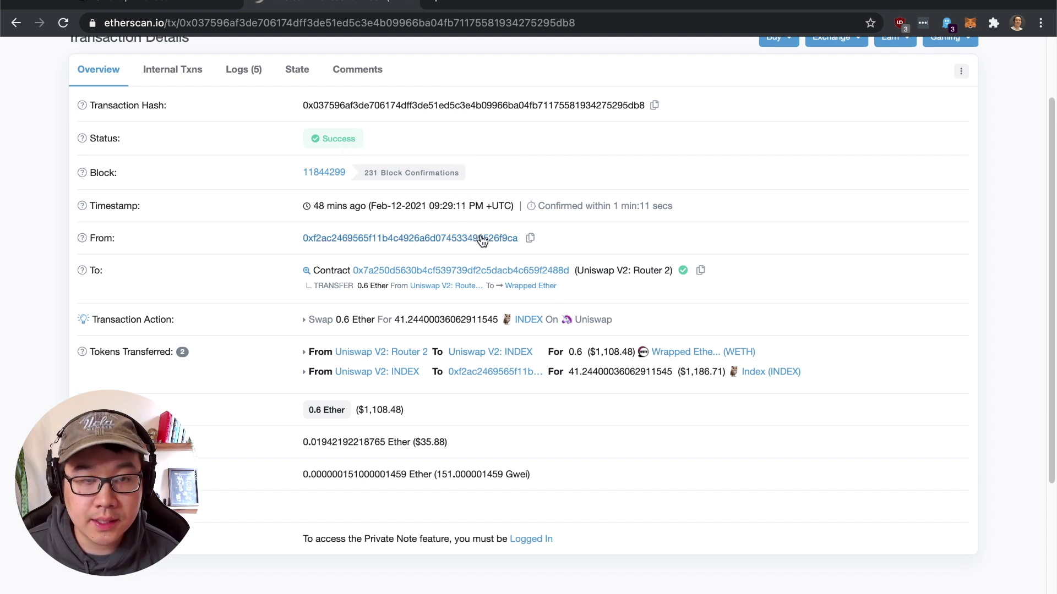
scroll(483, 241, "down", 1)
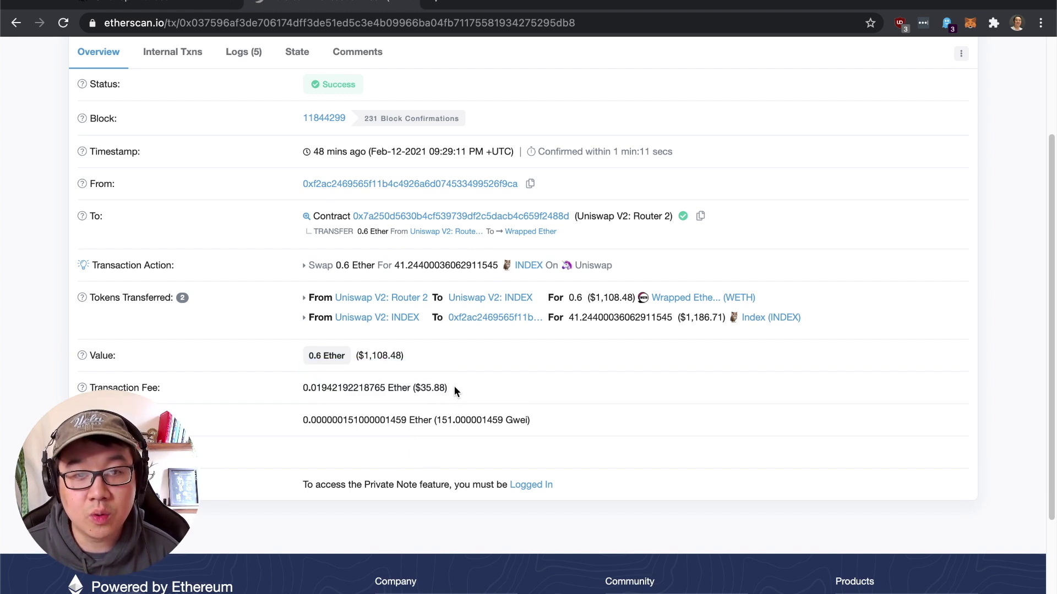
scroll(454, 388, "up", 1)
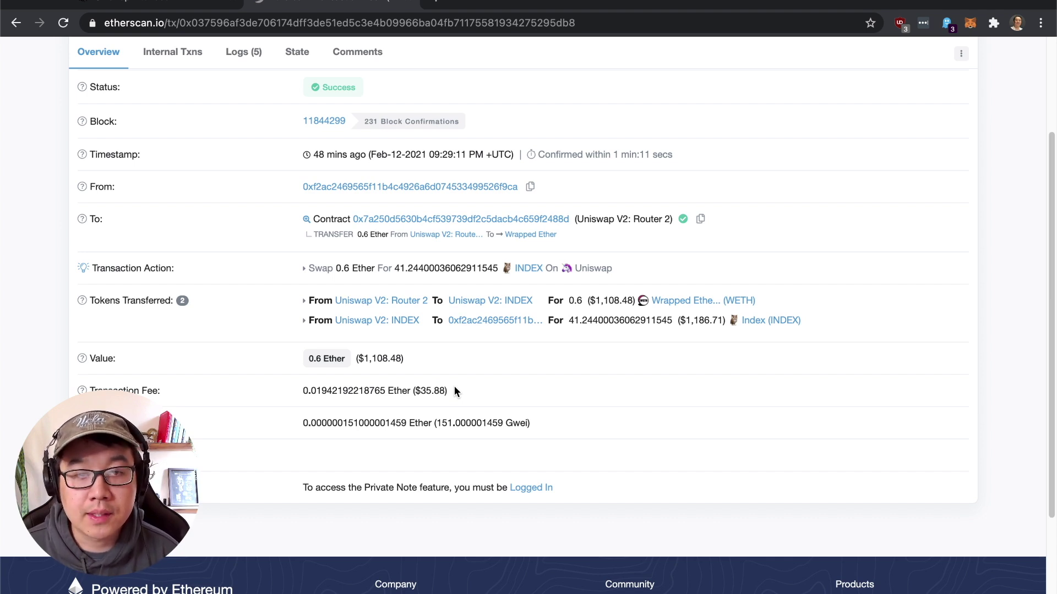
scroll(455, 388, "up", 1)
scroll(455, 391, "up", 3)
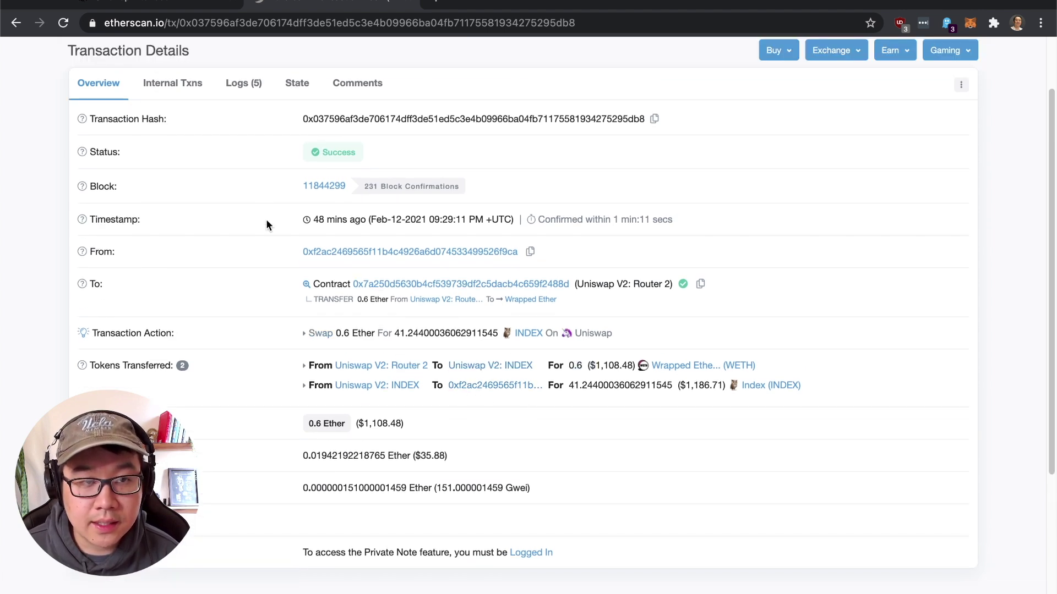
Go to the wallet's address page, pick Index (INDEX) from its tokens, and copy the contract address
left_click(349, 251)
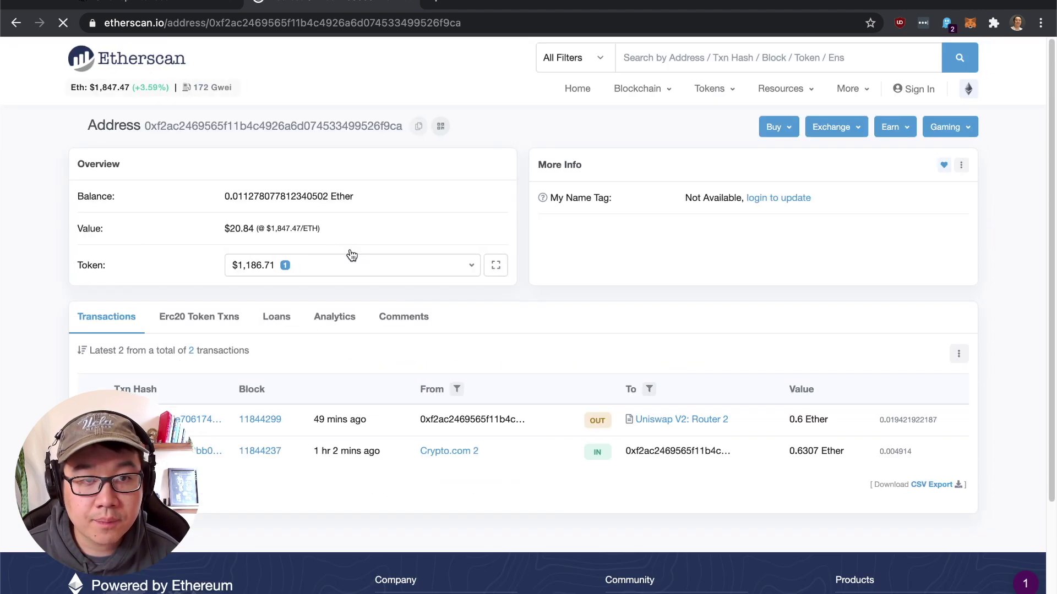
left_click(319, 267)
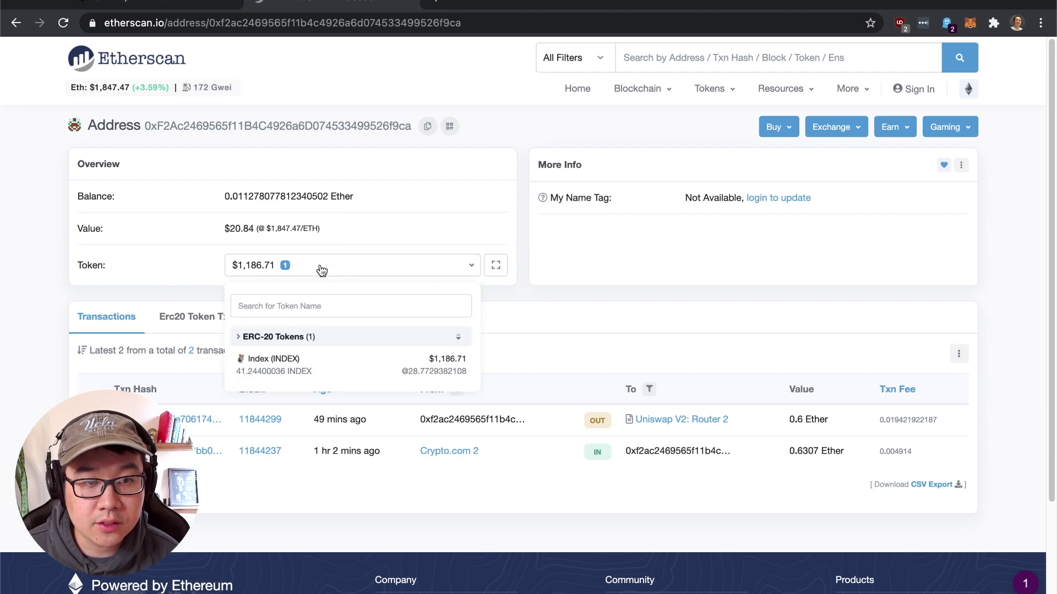
left_click(371, 370)
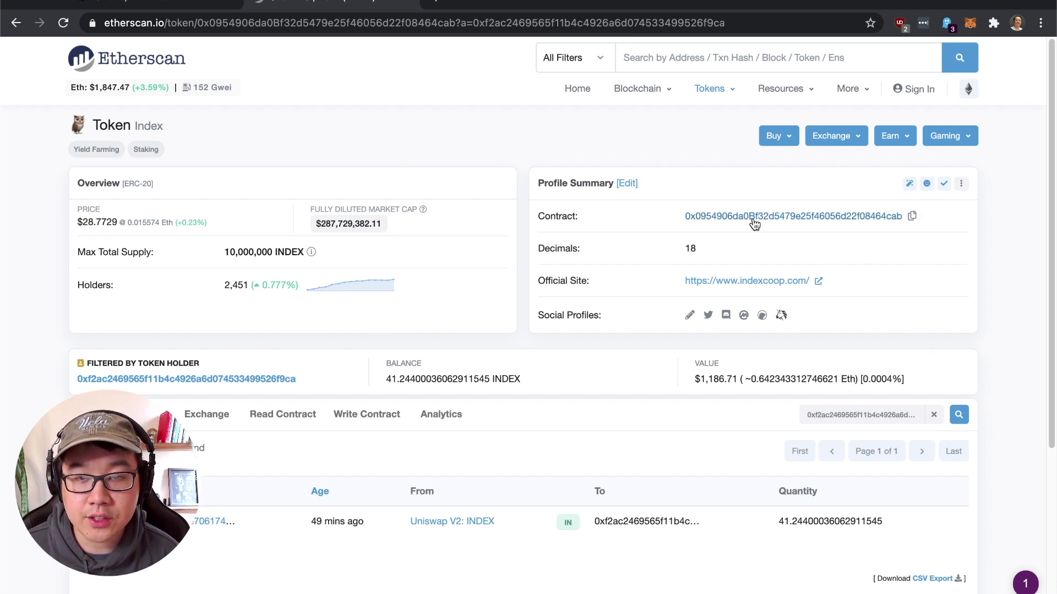
left_click(912, 217)
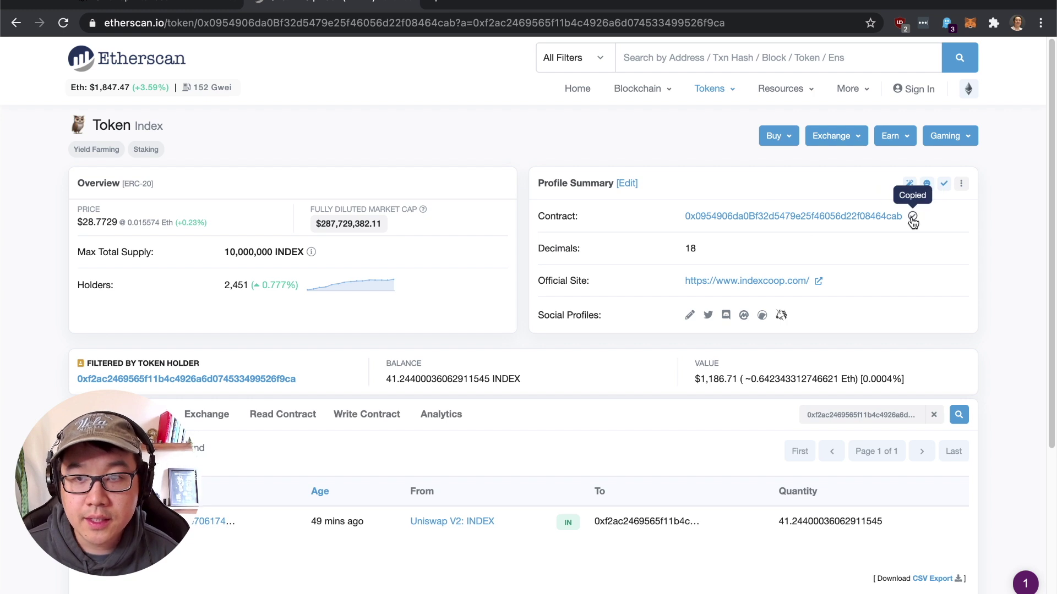
In MetaMask's Add Token search, look up 'inde' in the token list
left_click(971, 24)
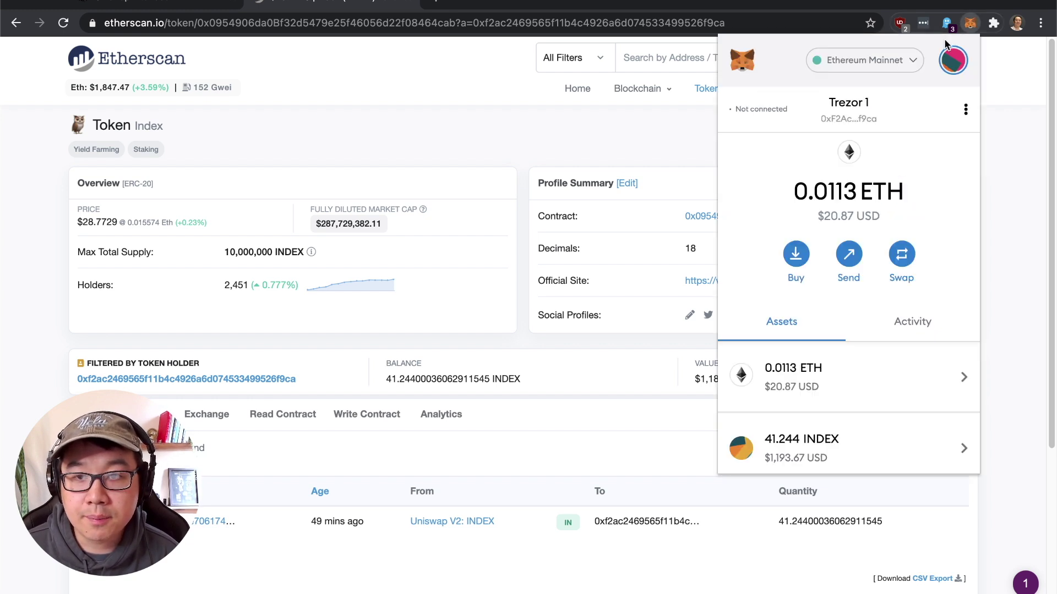
scroll(885, 290, "down", 3)
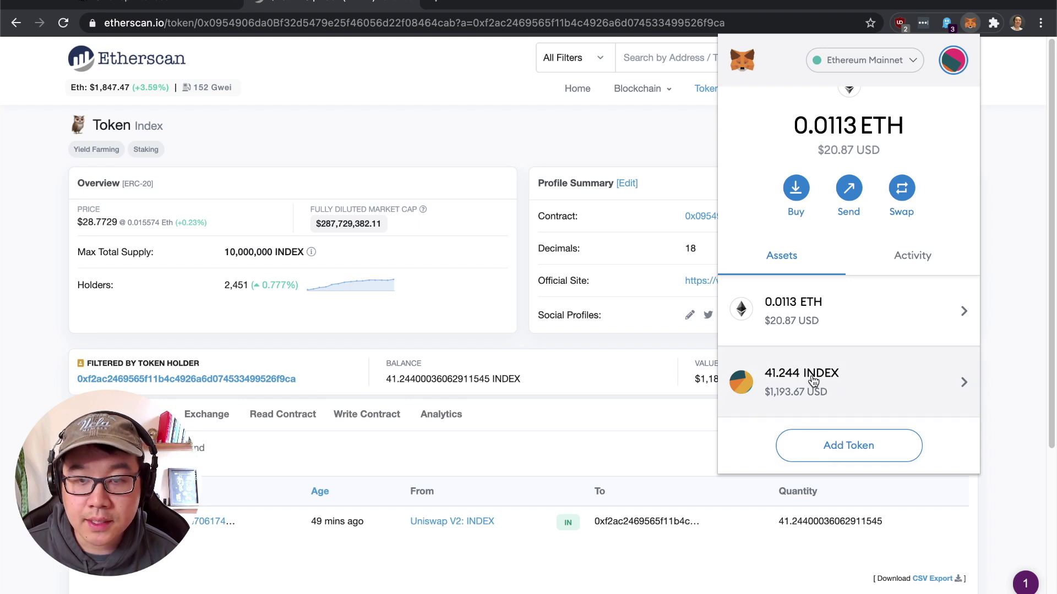
scroll(879, 386, "up", 2)
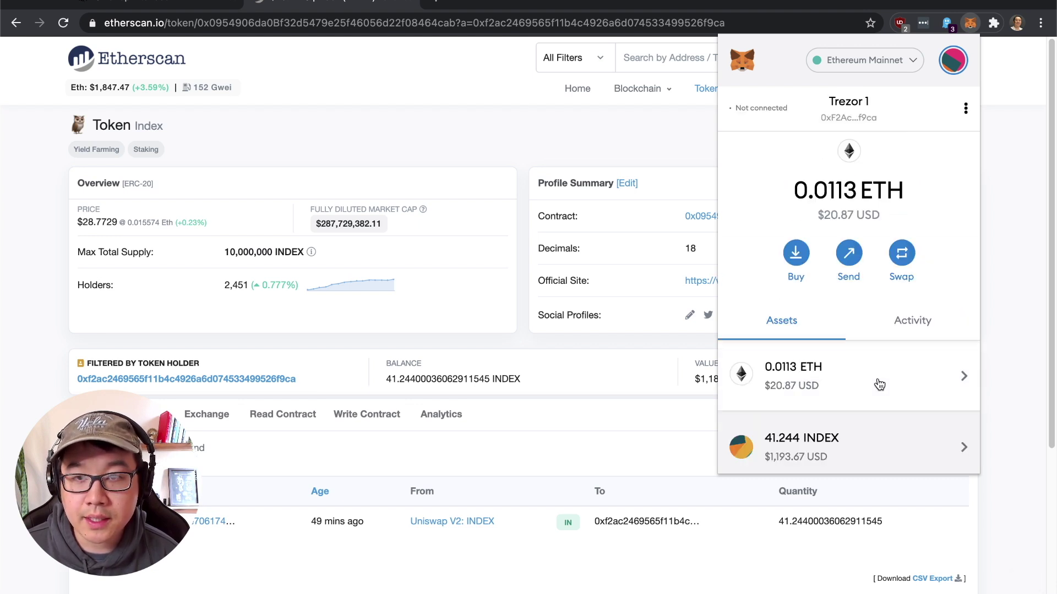
scroll(879, 385, "down", 2)
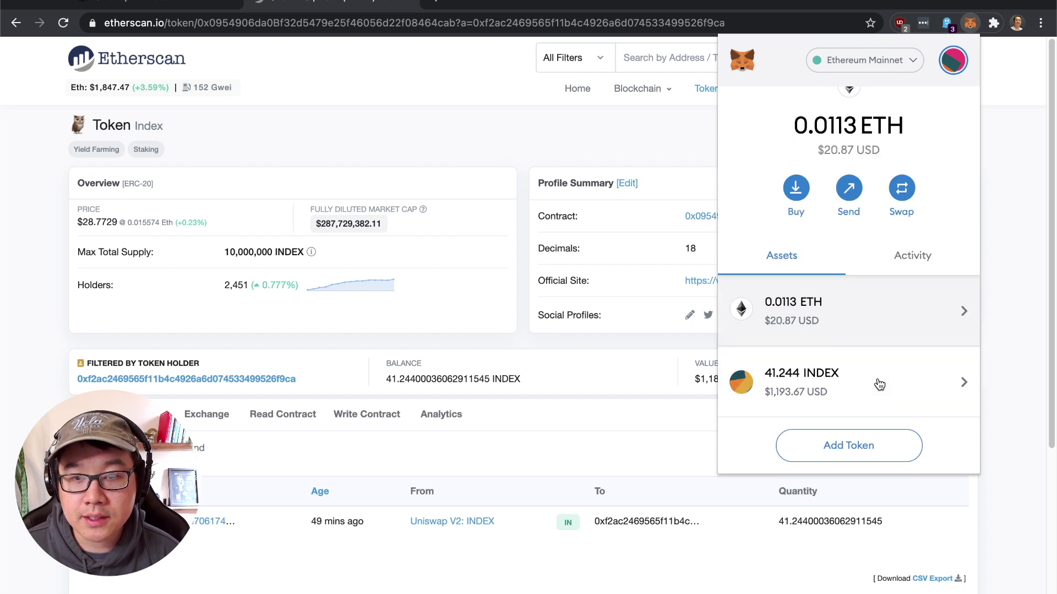
left_click(875, 445)
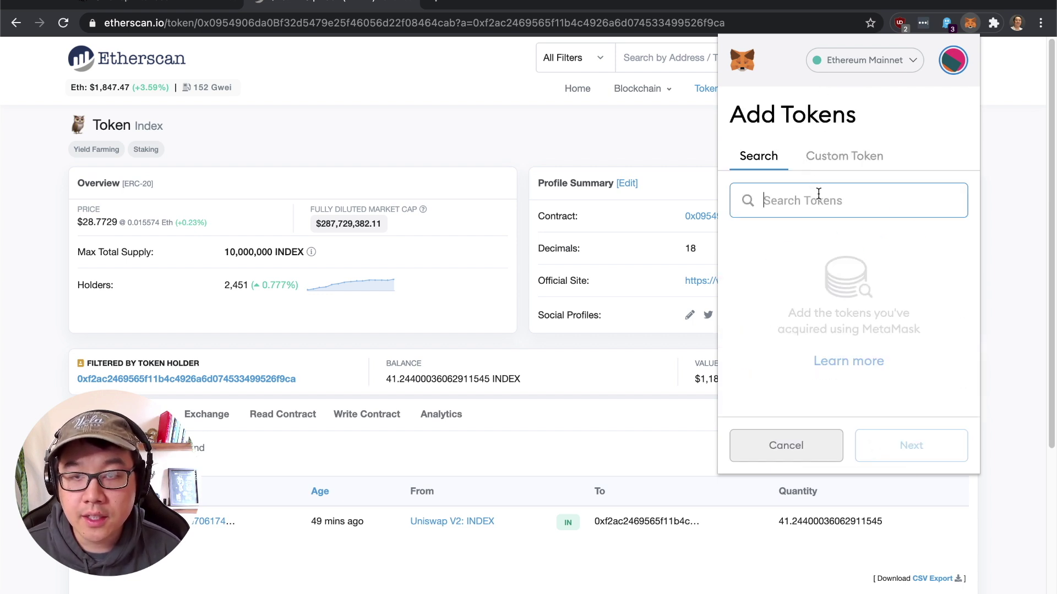
type("index")
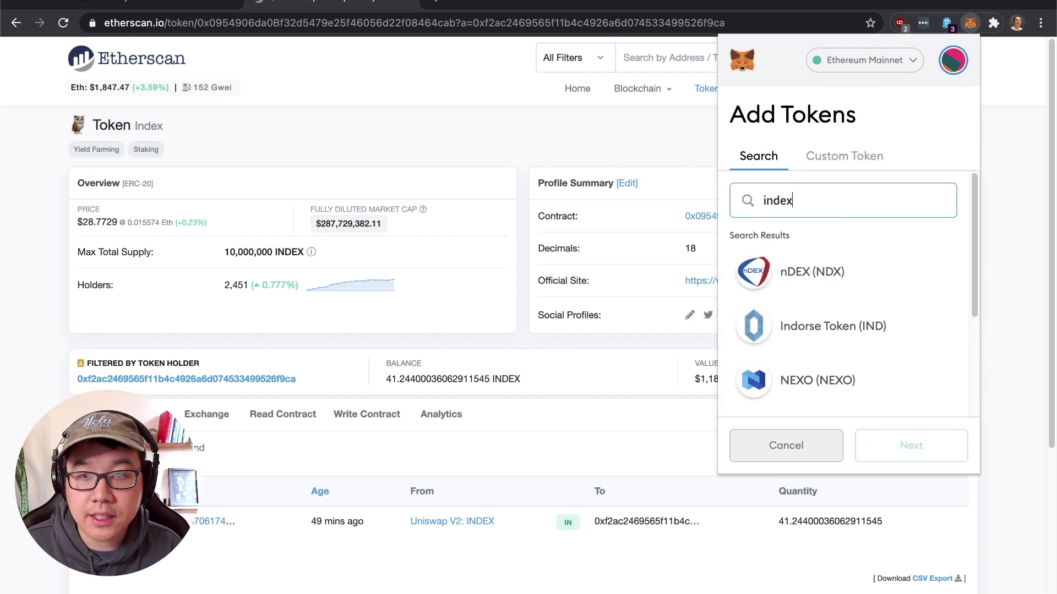
scroll(850, 269, "down", 3)
scroll(855, 279, "up", 3)
scroll(856, 280, "down", 5)
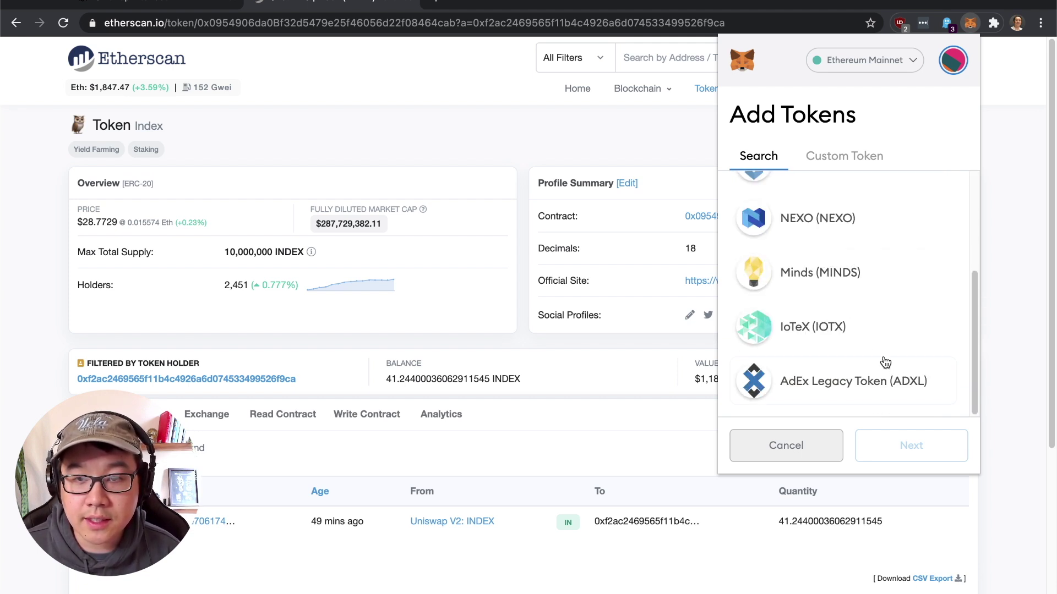
scroll(850, 278, "up", 5)
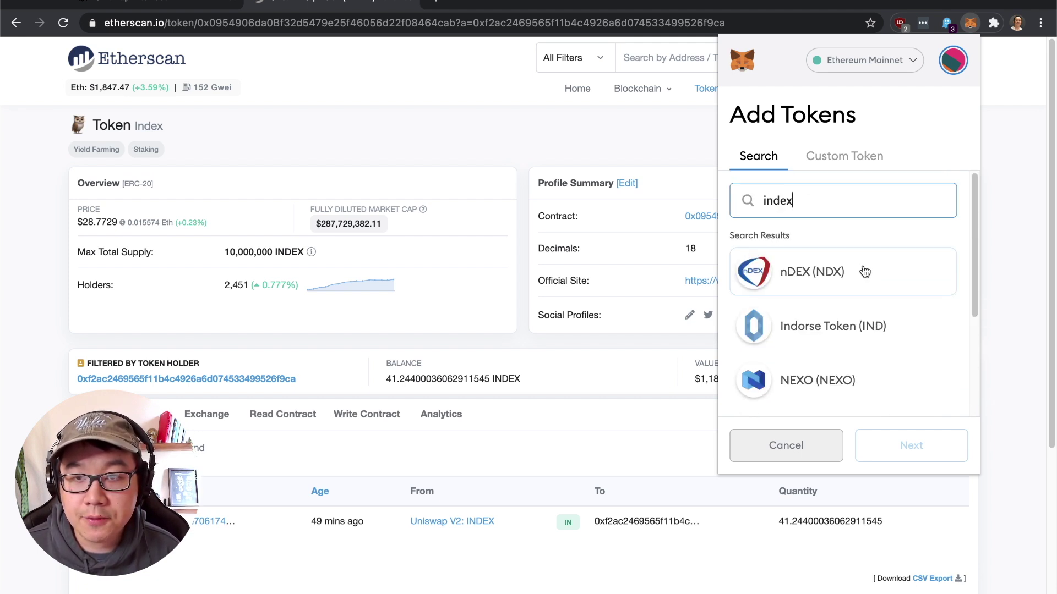
scroll(871, 338, "down", 1)
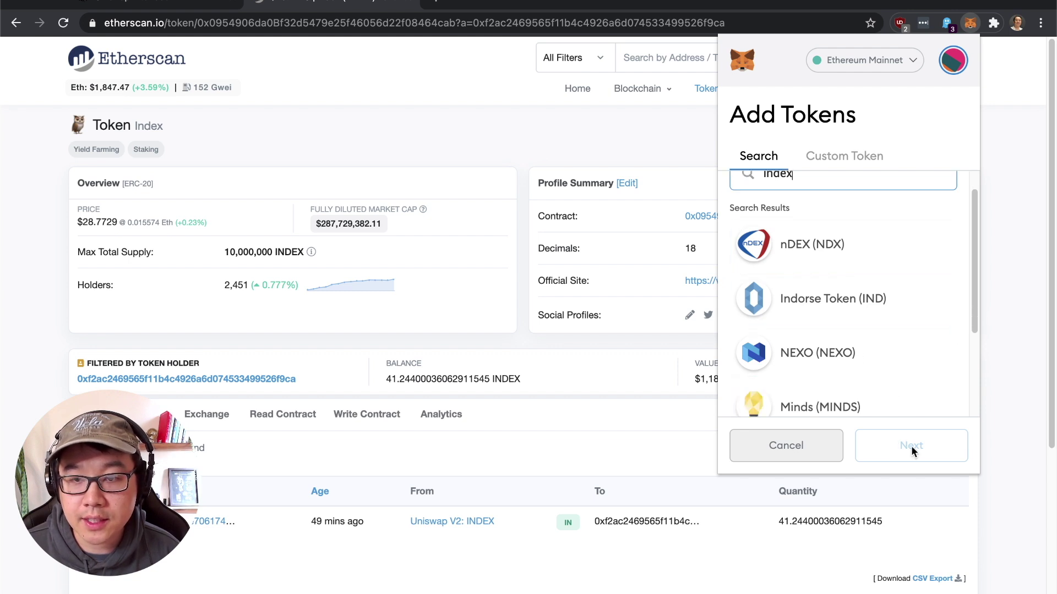
Paste the INDEX contract as a custom token, cancel, and check the 41.244 INDEX holding before returning to Uniswap
left_click(820, 158)
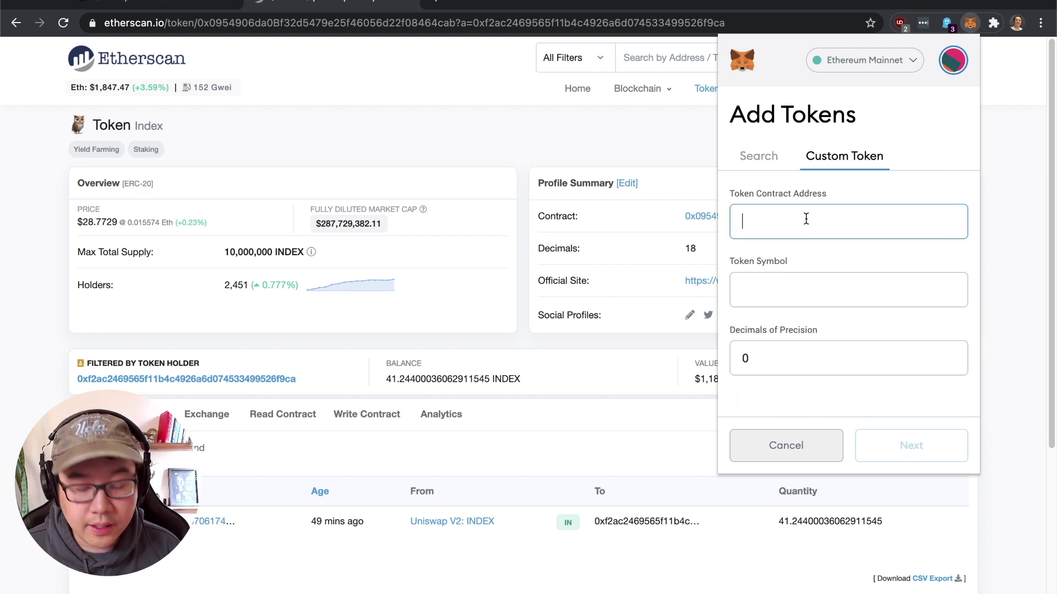
key("ctrl+v")
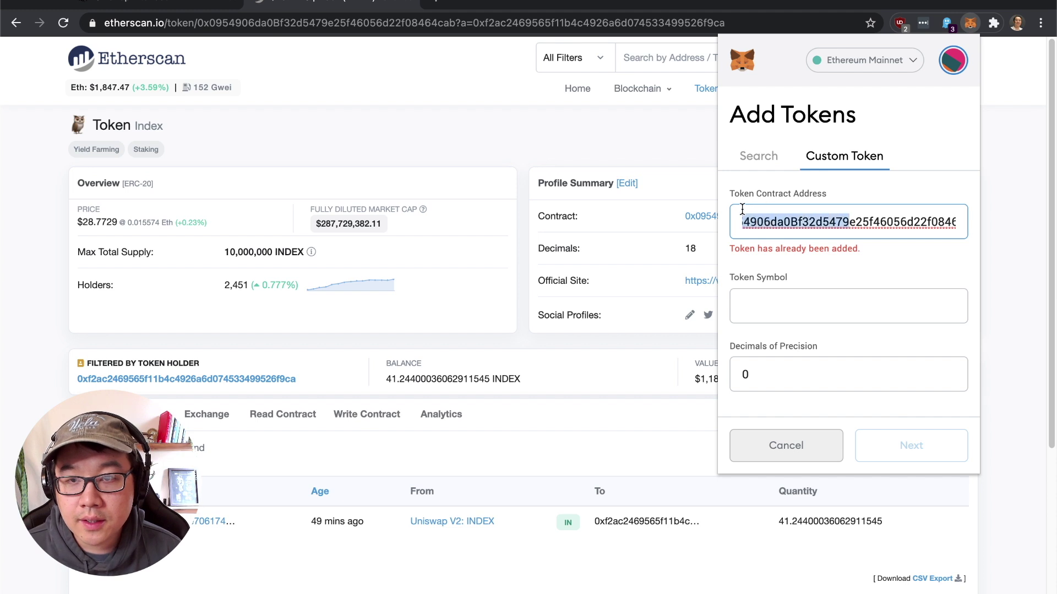
left_click(835, 291)
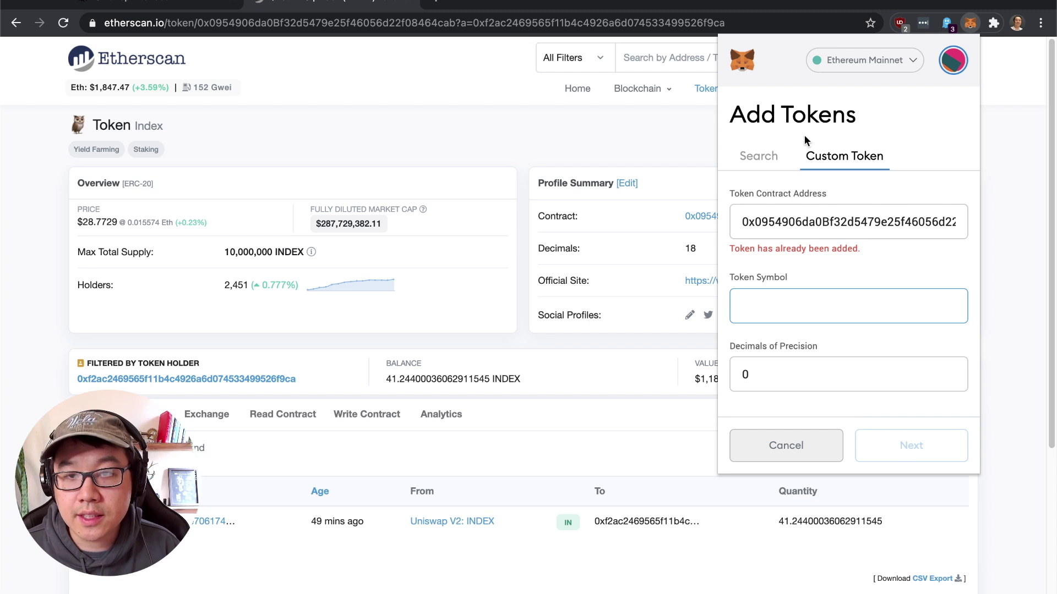
left_click(762, 446)
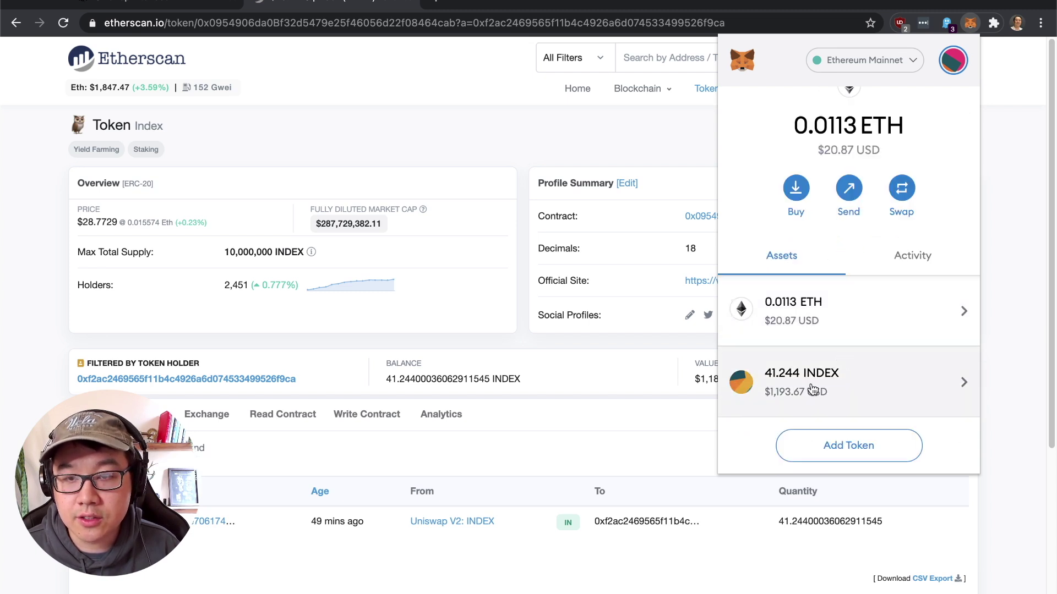
left_click(963, 383)
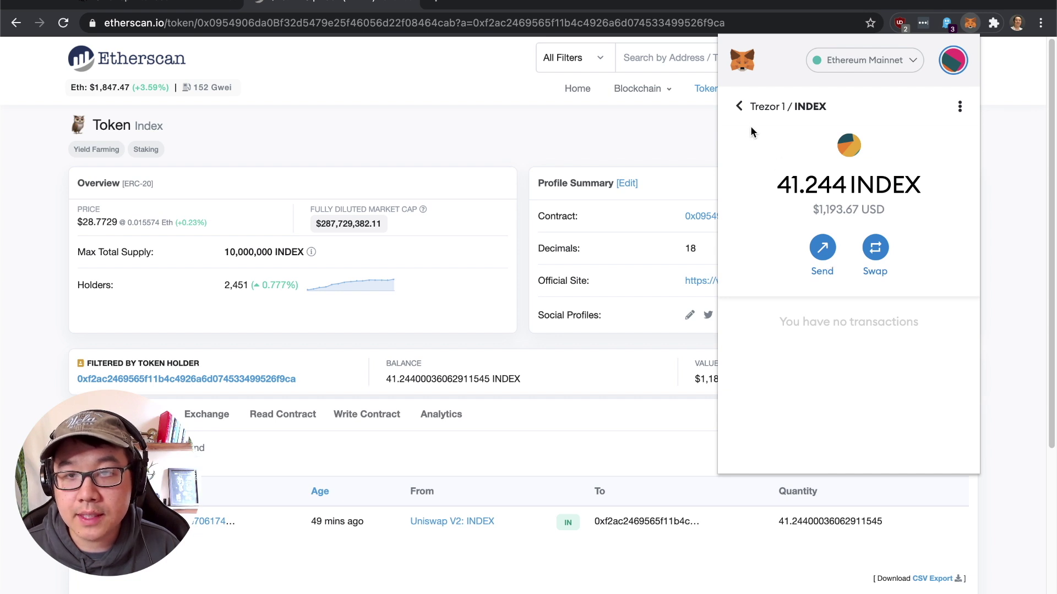
left_click(154, 4)
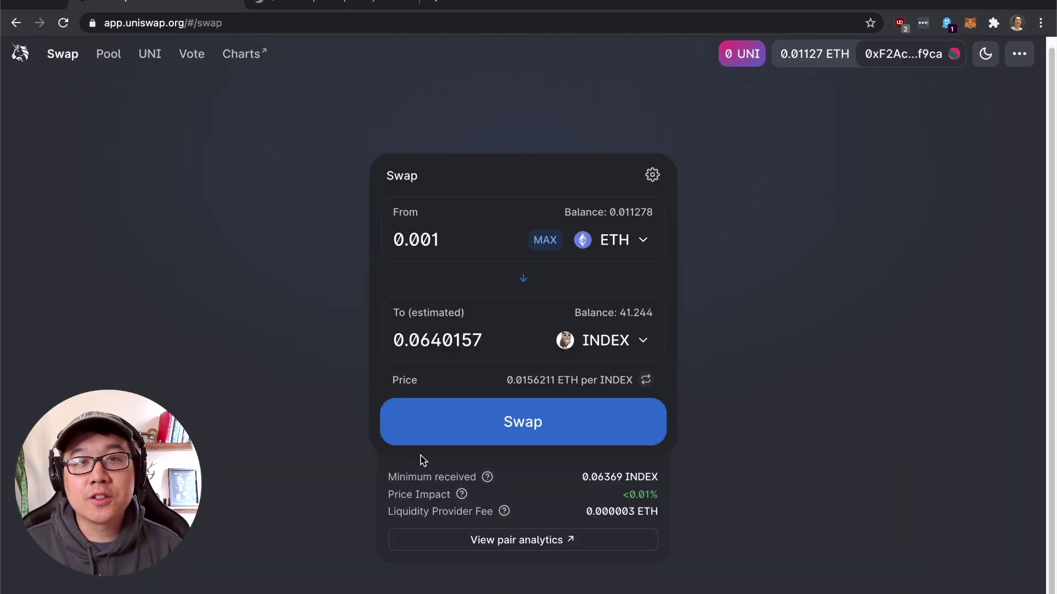